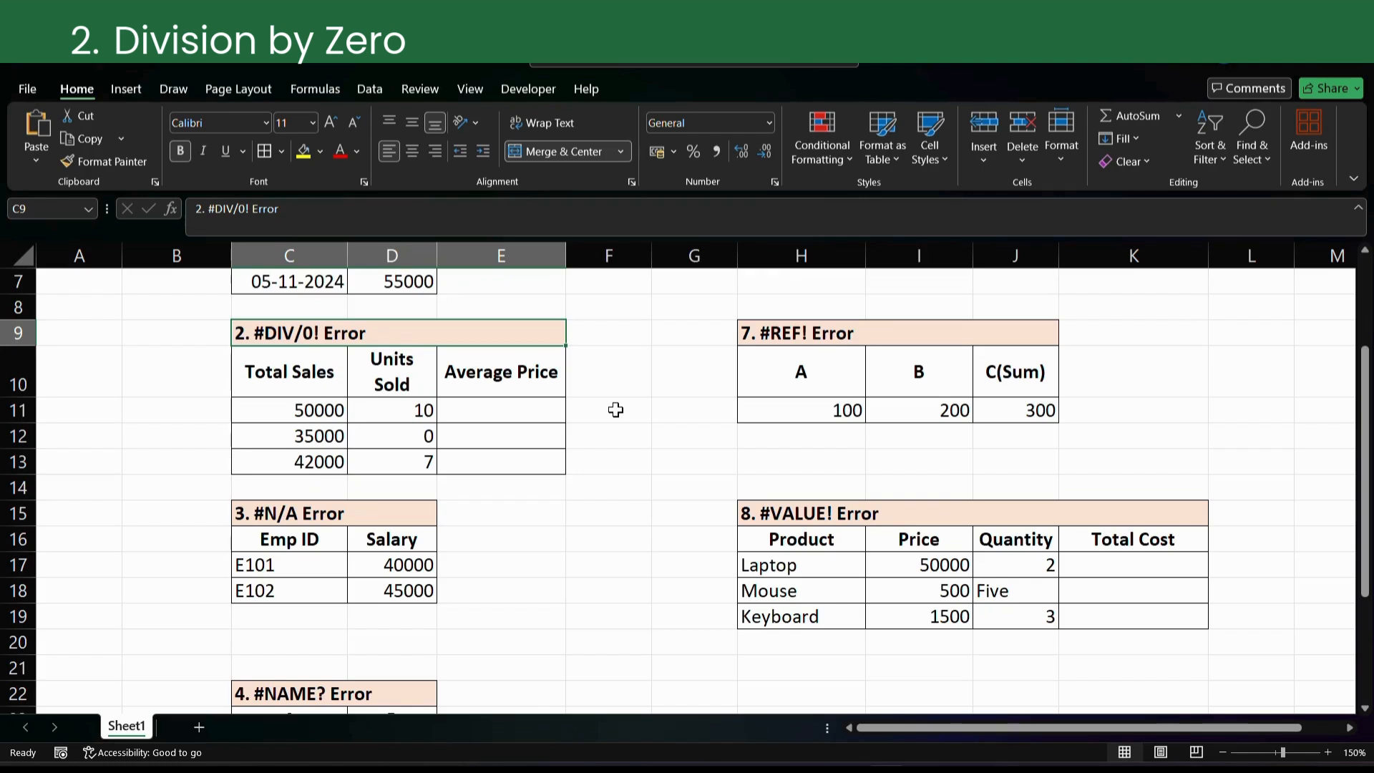
- Calculate the first Average Price in E11 by dividing Total Sales by Units Sold with =C11/D11
left_click(526, 409)
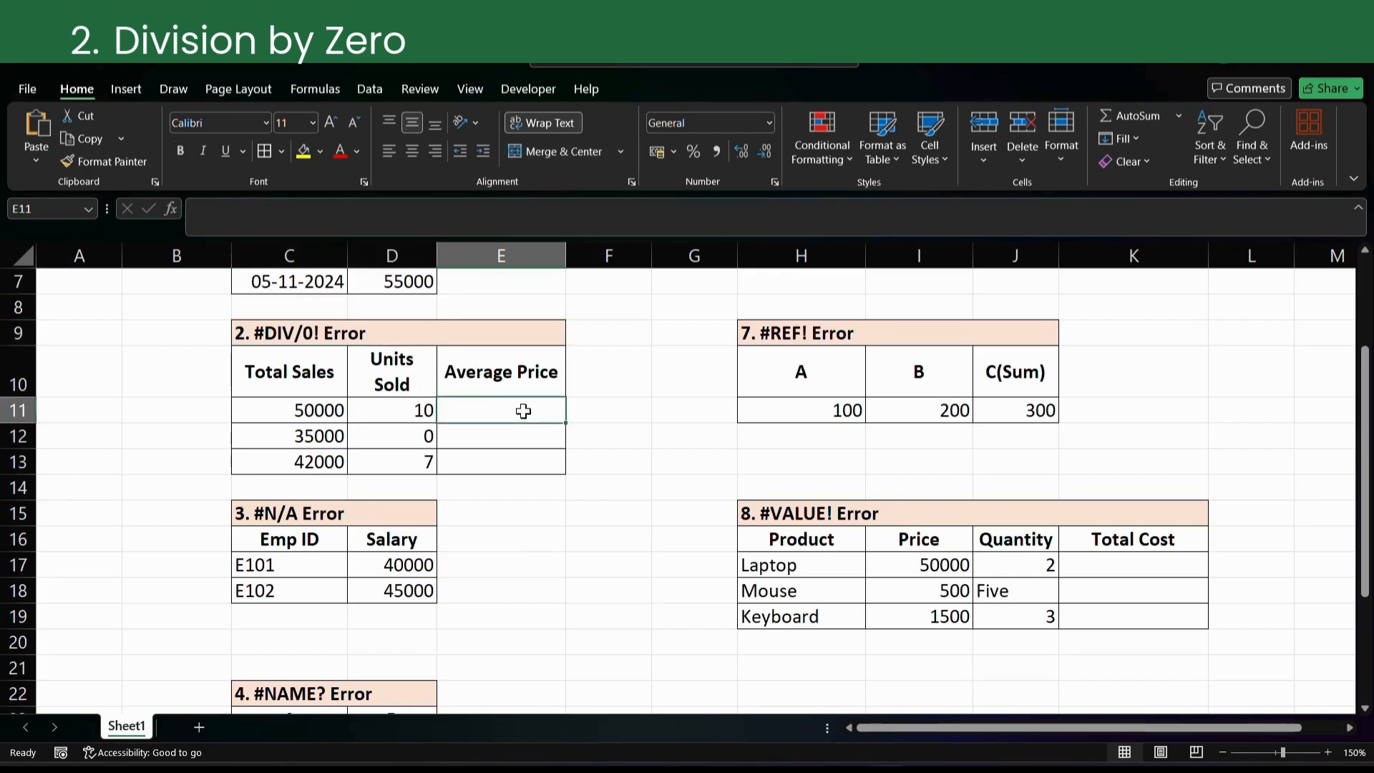
type("=")
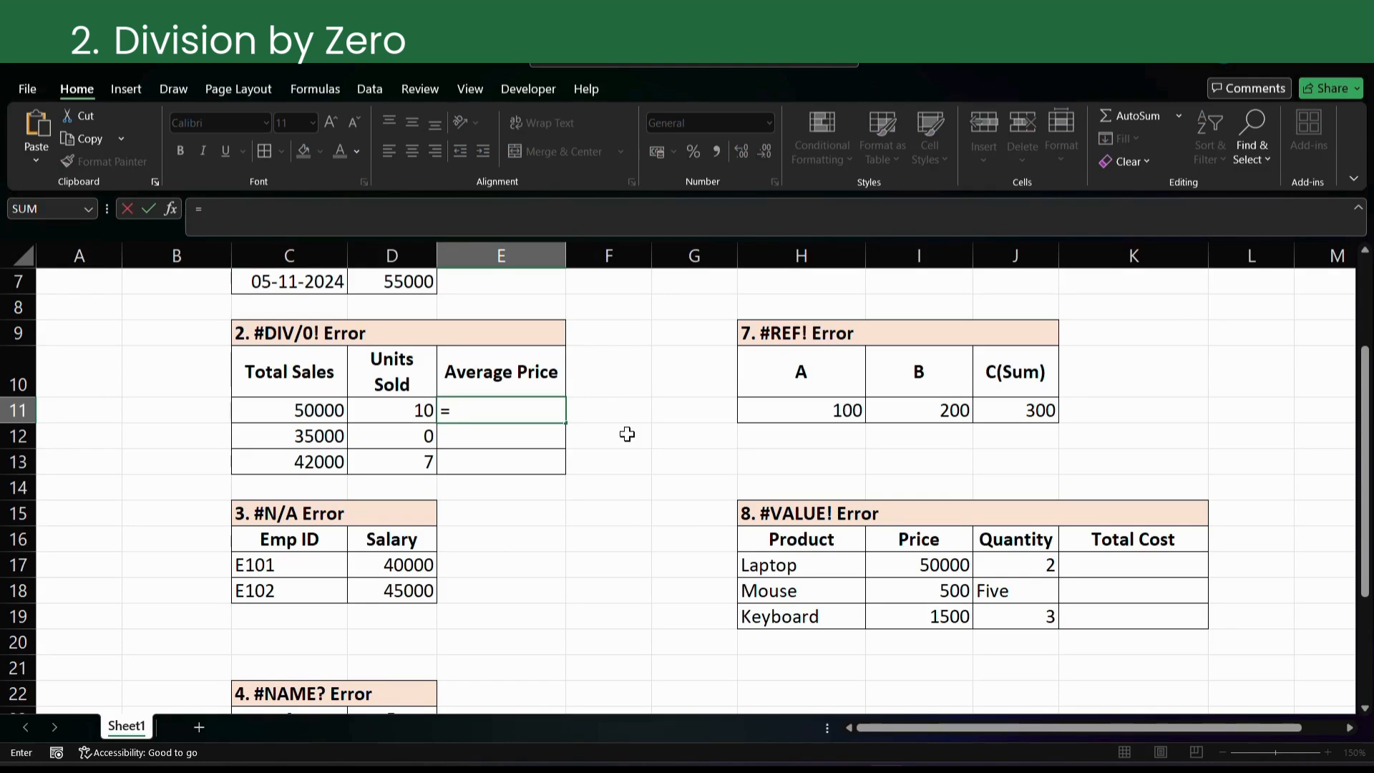
left_click(298, 416)
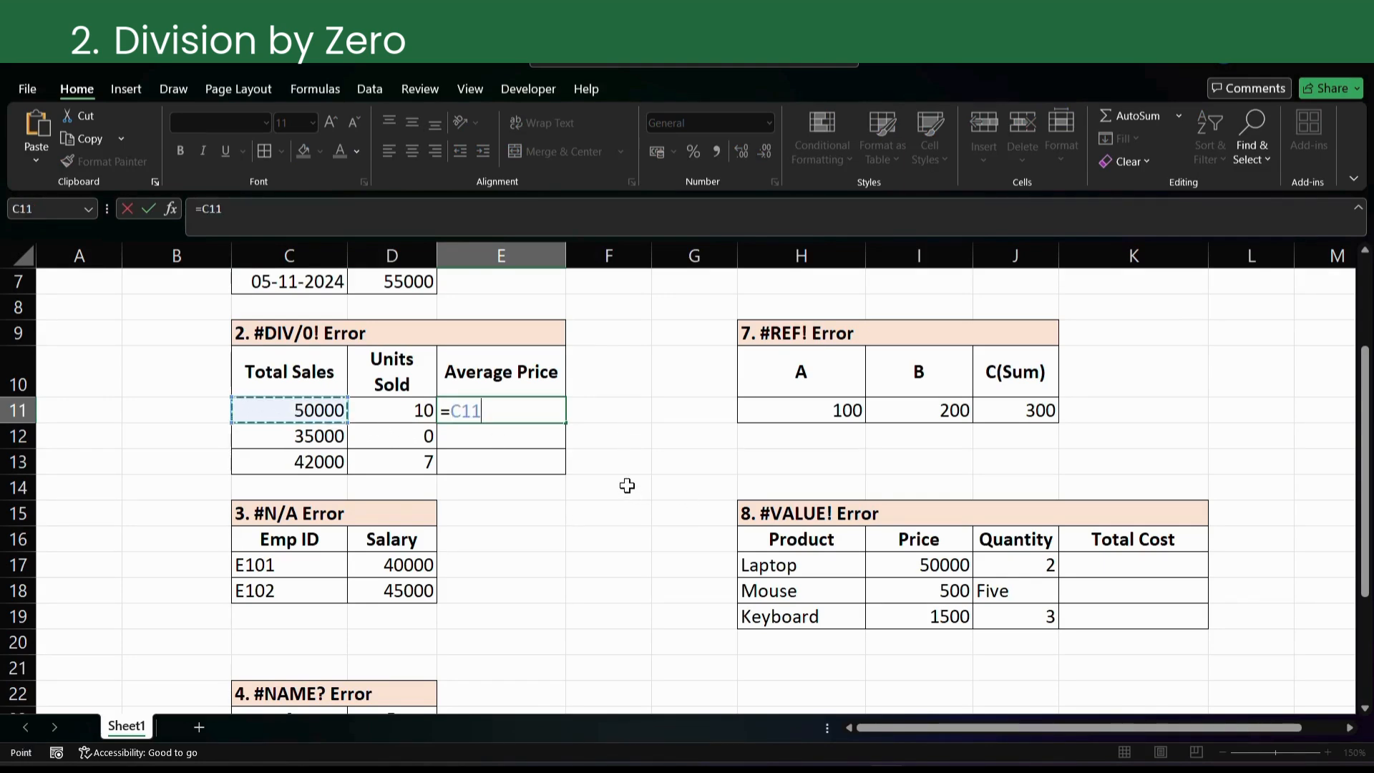
type("/")
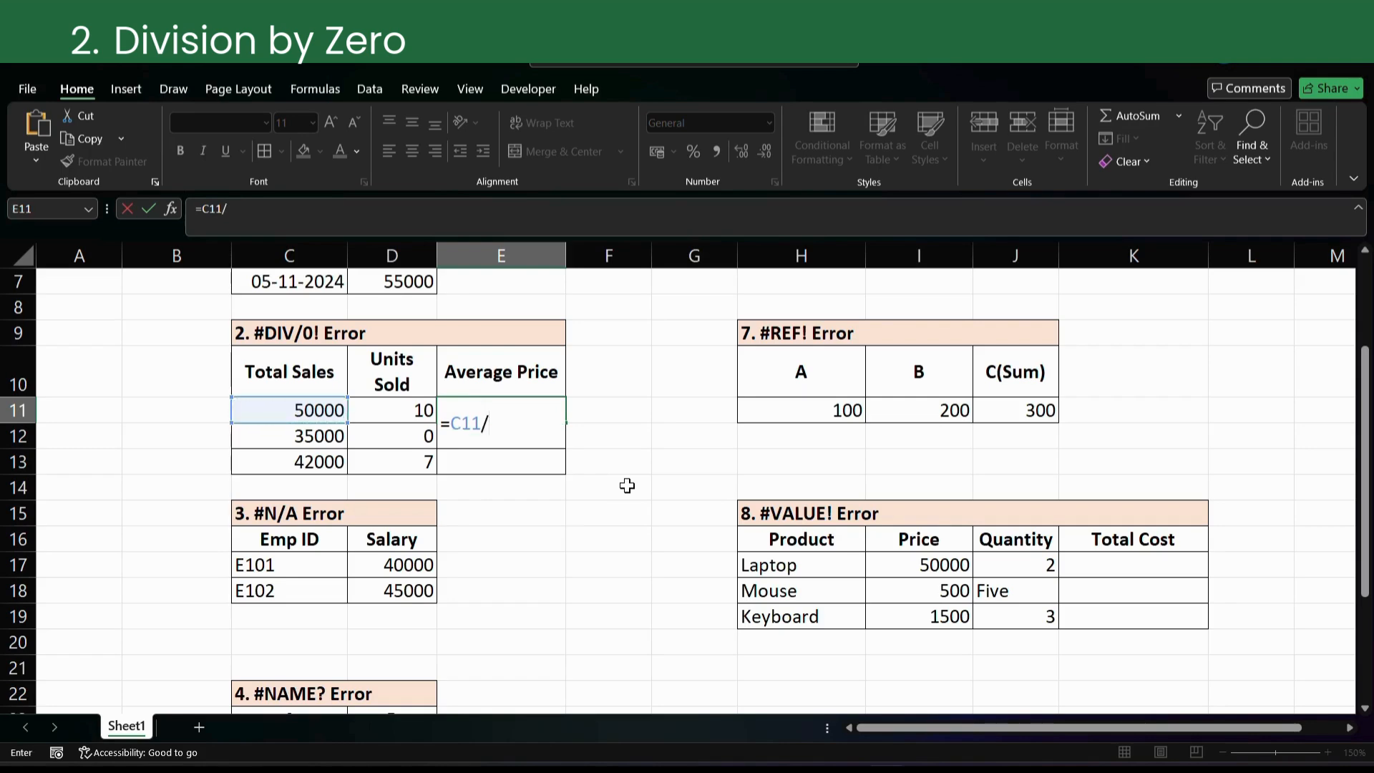
left_click(428, 413)
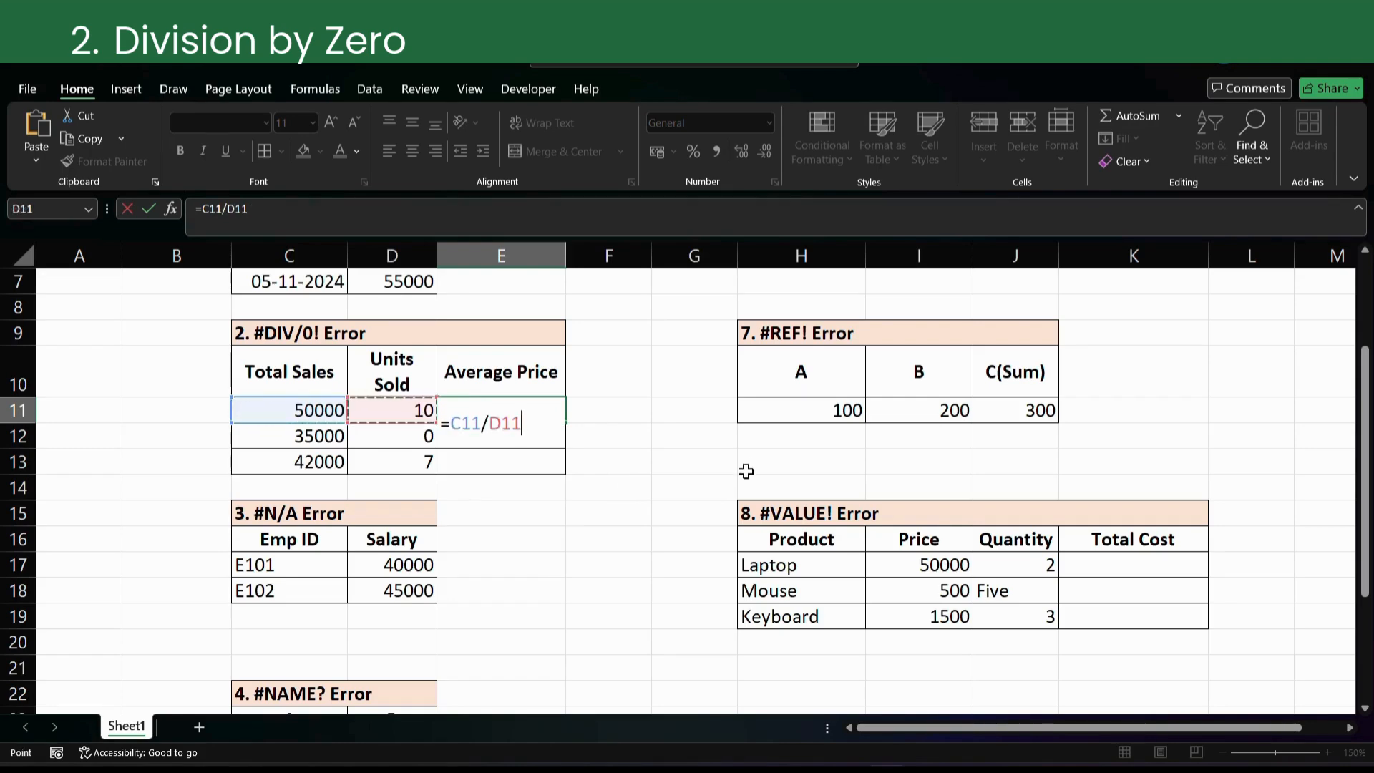
key("Return")
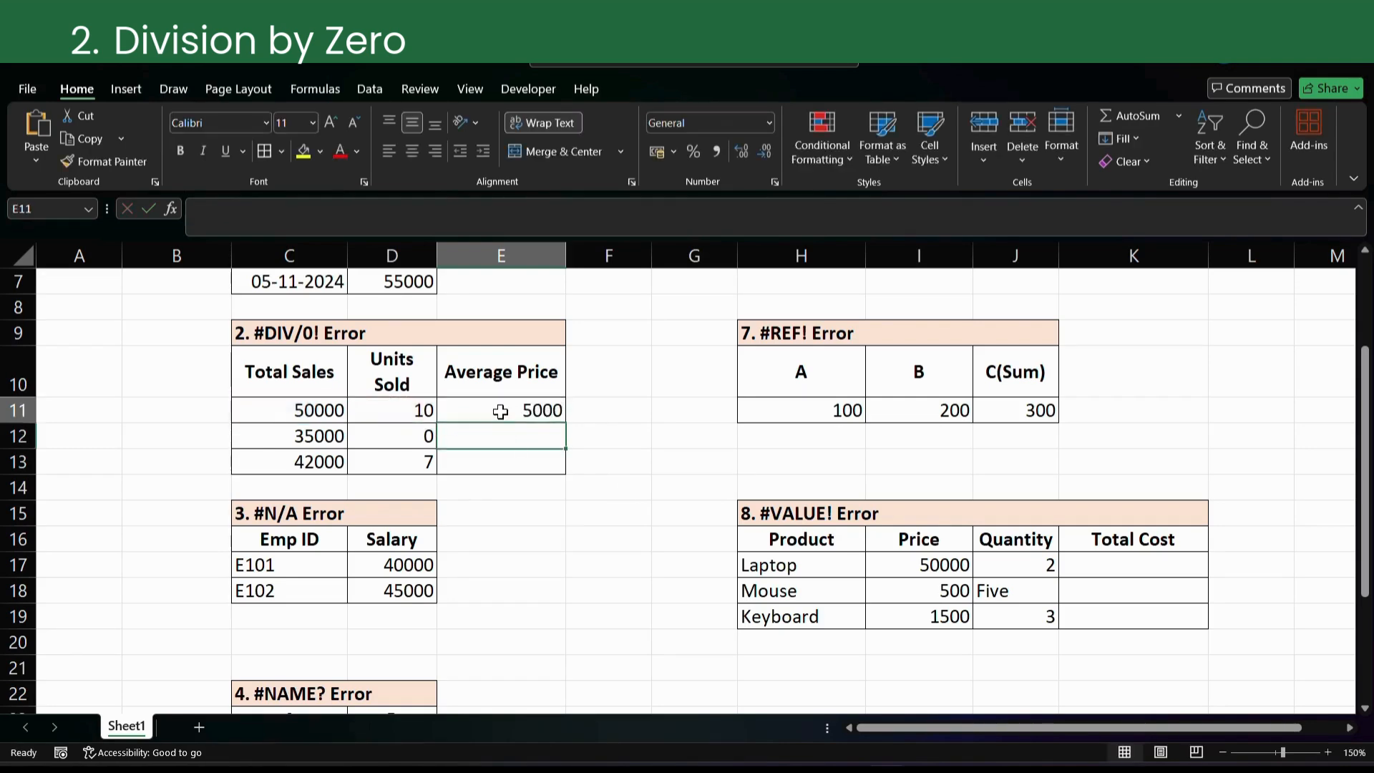
- Fill the Average Price formula from E11 down to E13 and select the result in E12
left_click(501, 409)
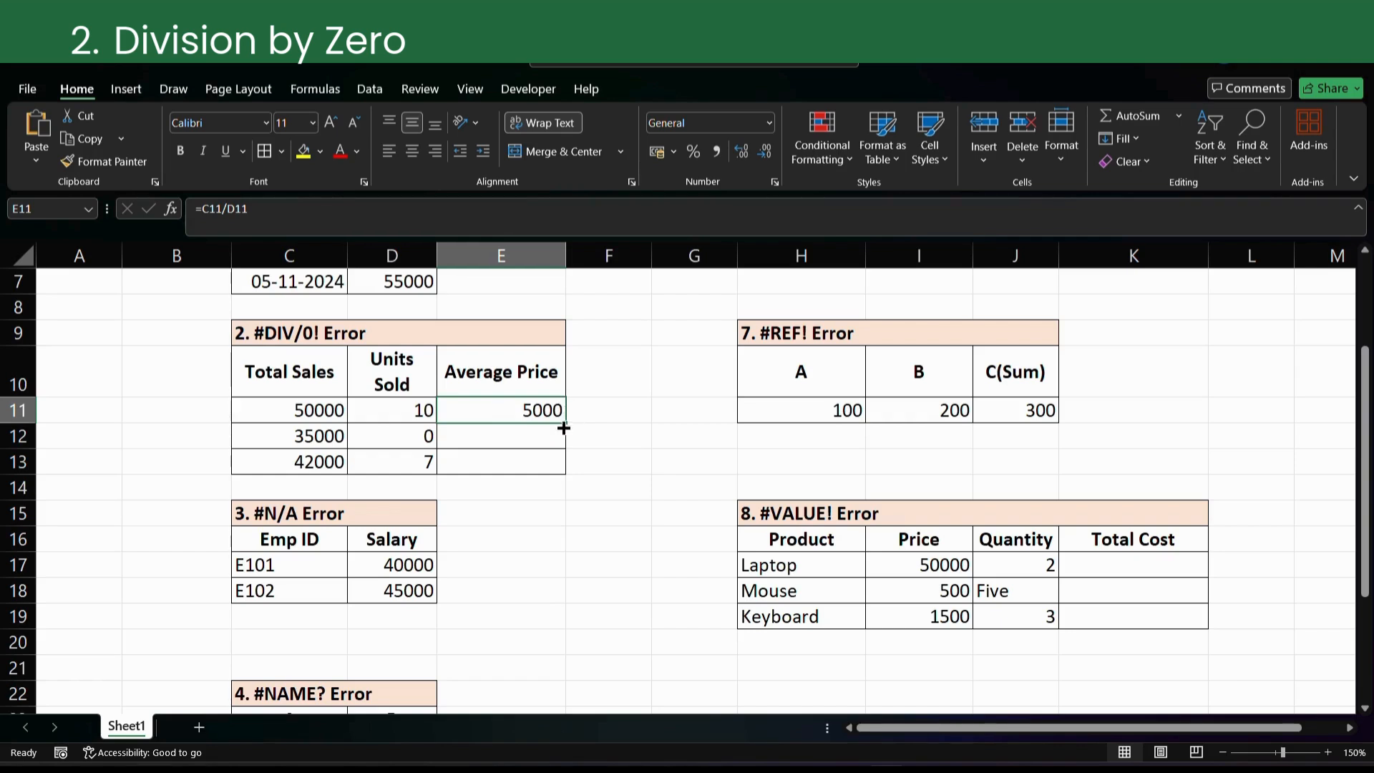
left_click_drag(569, 425, 569, 471)
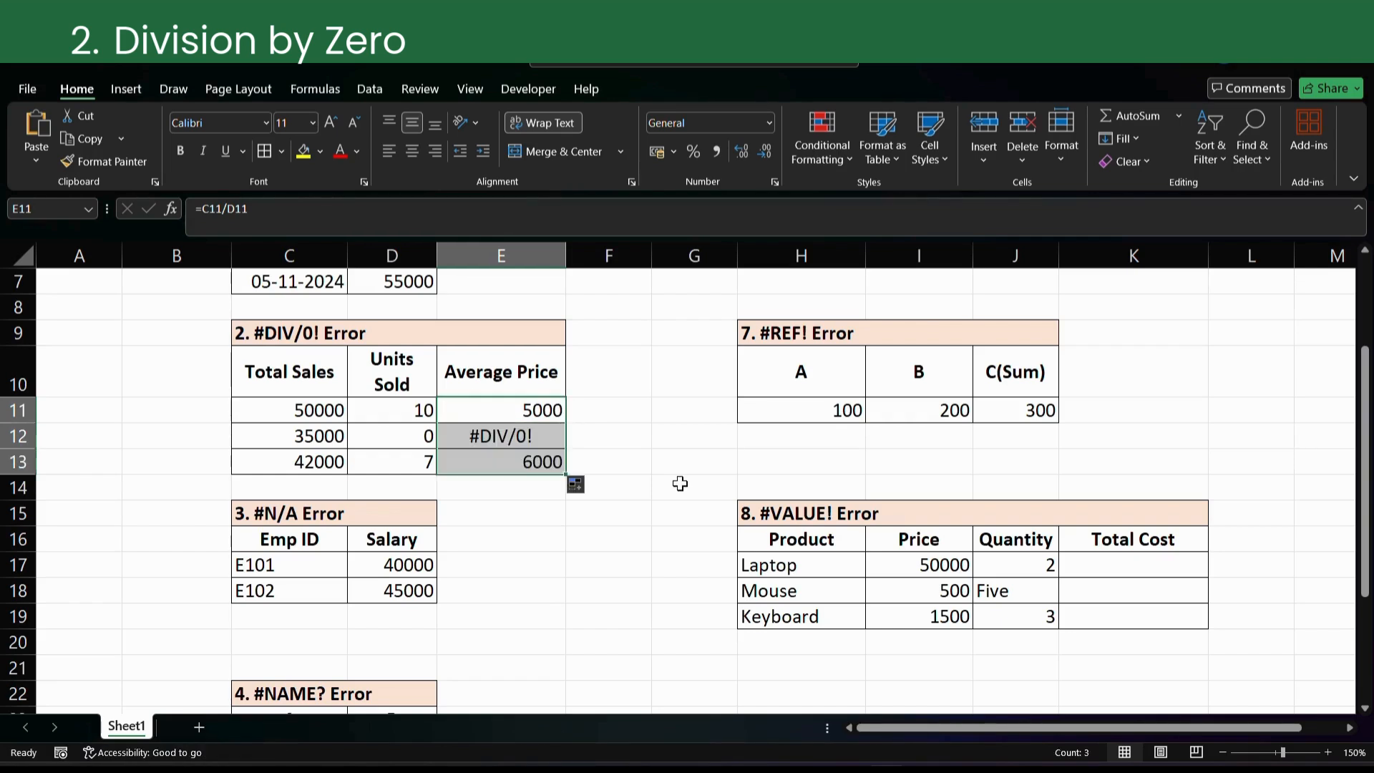
left_click(529, 481)
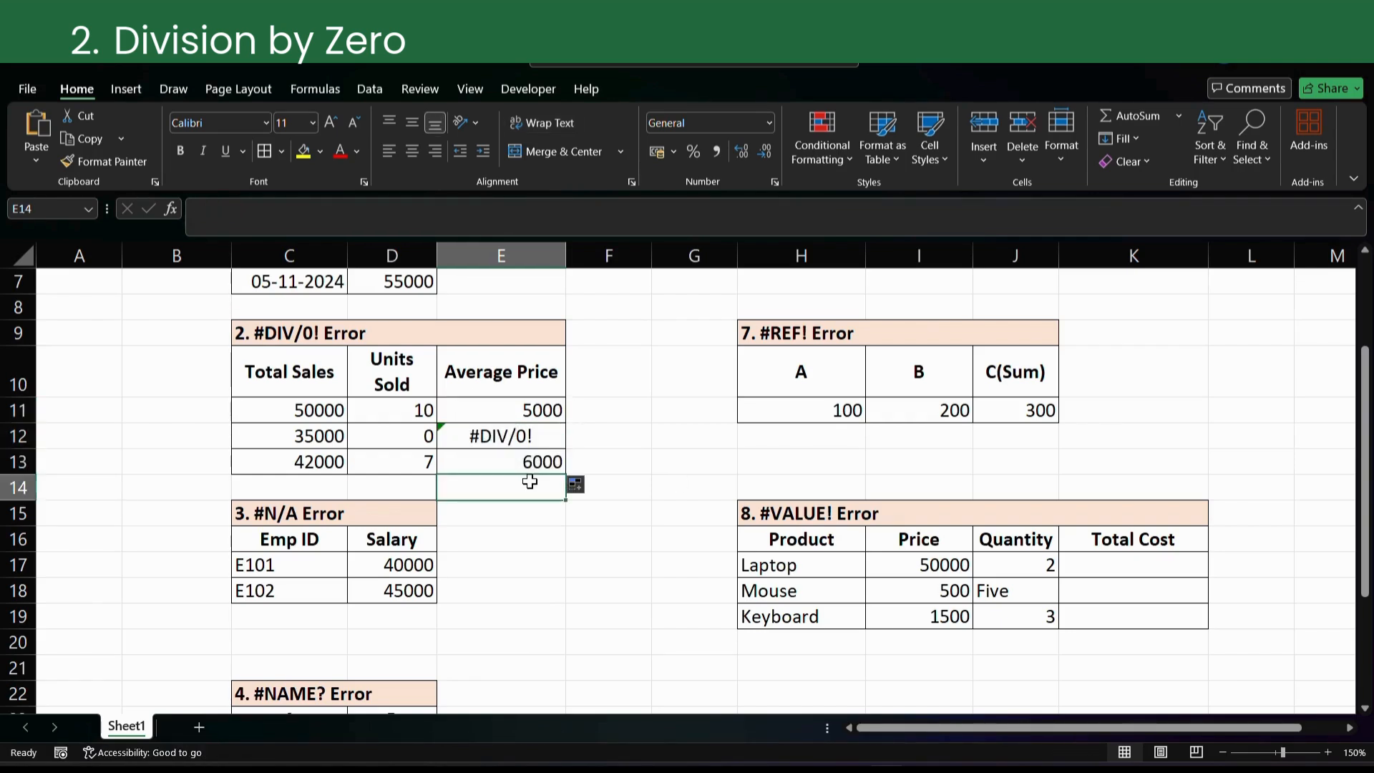
left_click(528, 438)
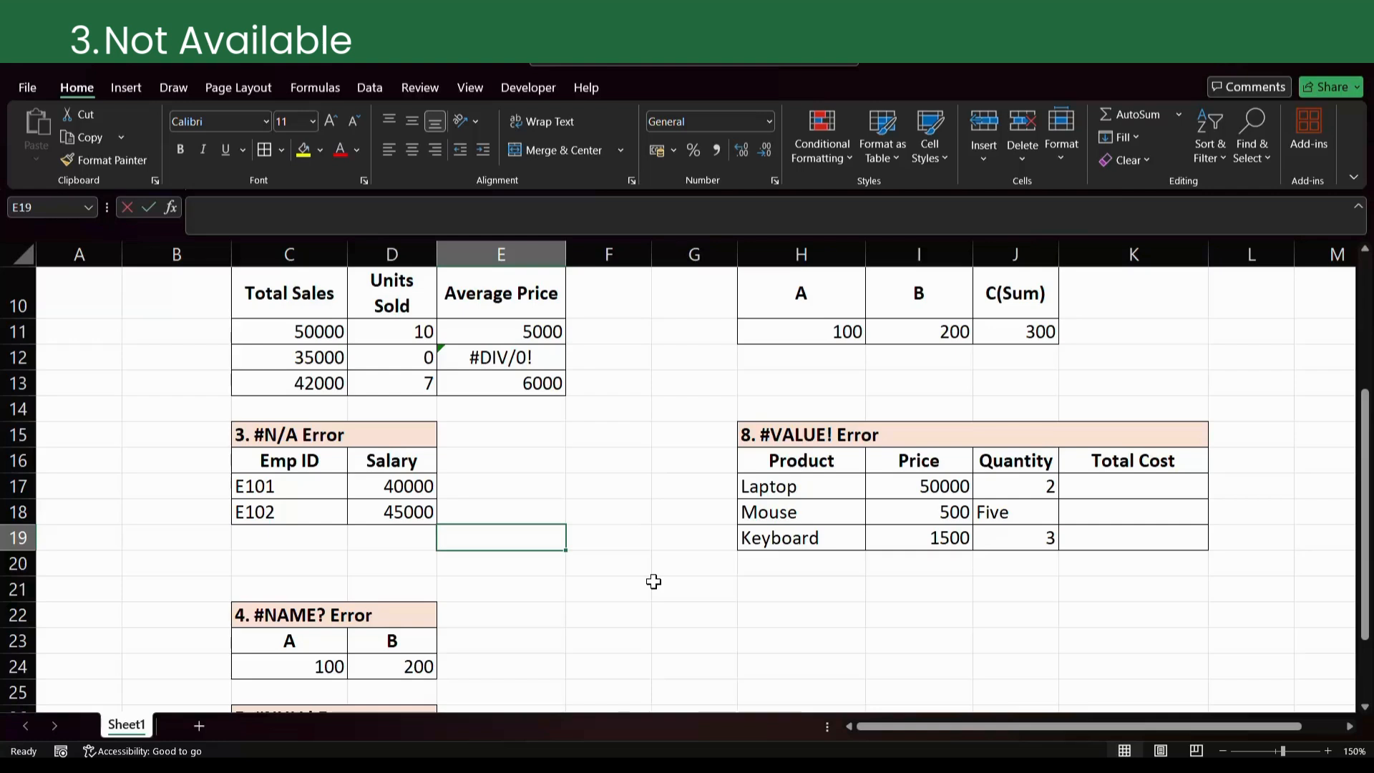
- Begin a VLOOKUP formula in E19 with lookup value "E105" and the Emp ID and Salary range C16:D18 as table array
type("=vl")
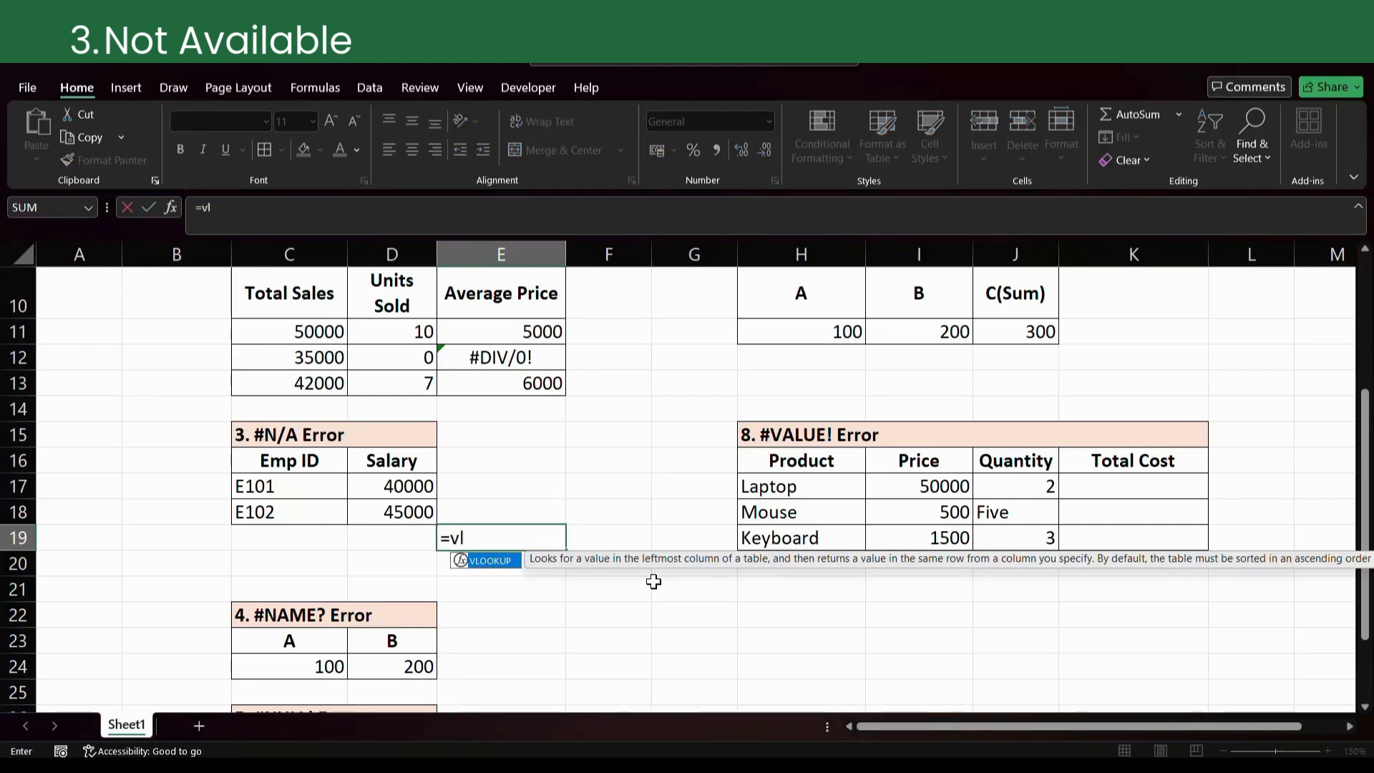
type("o")
double_click(489, 562)
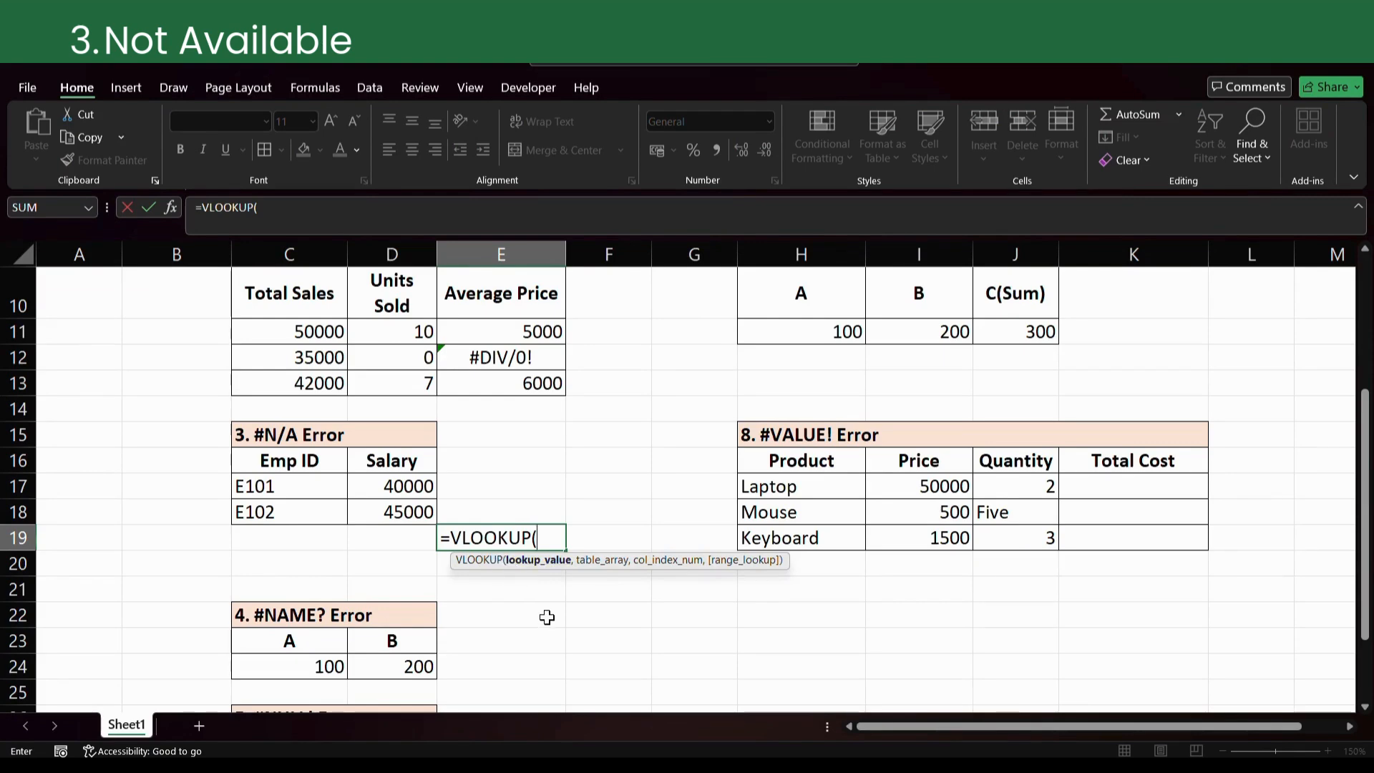
type("\"E105")
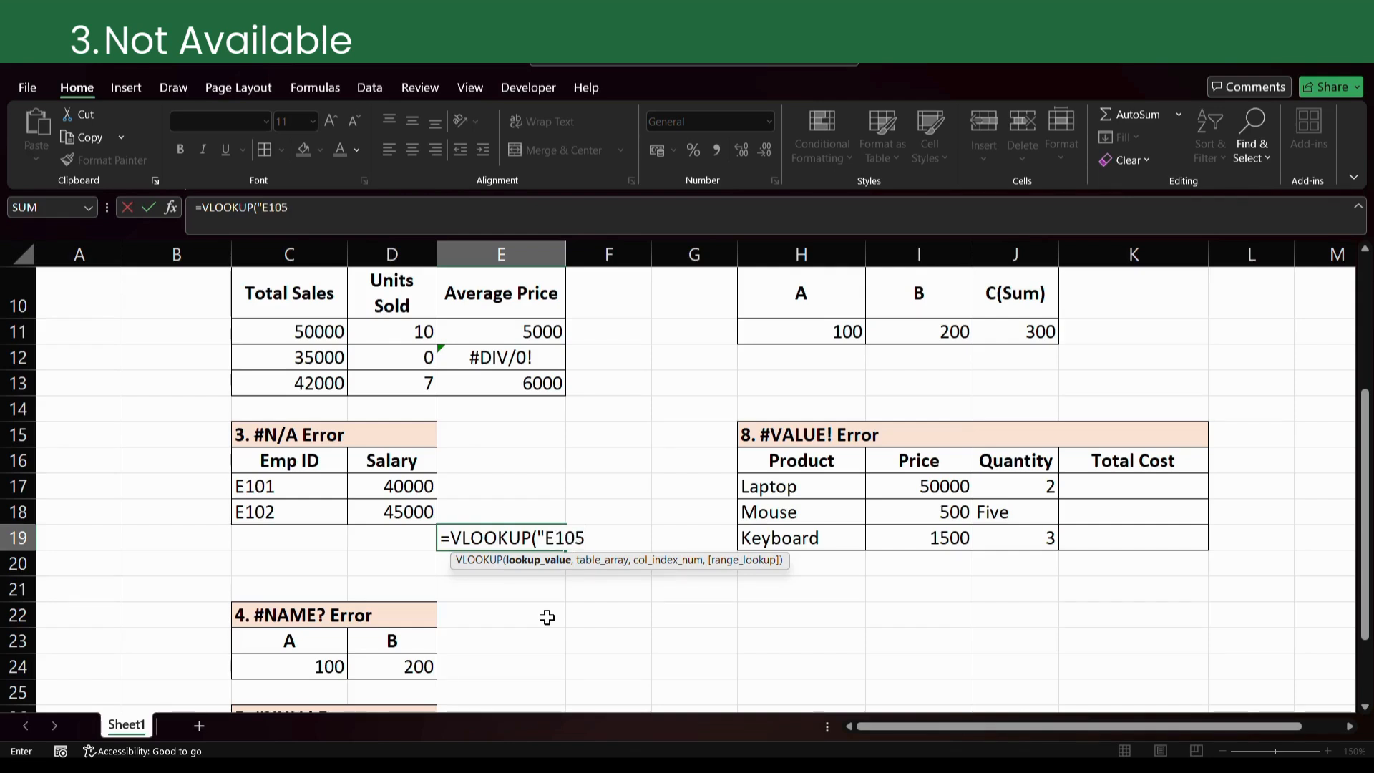
type("\",")
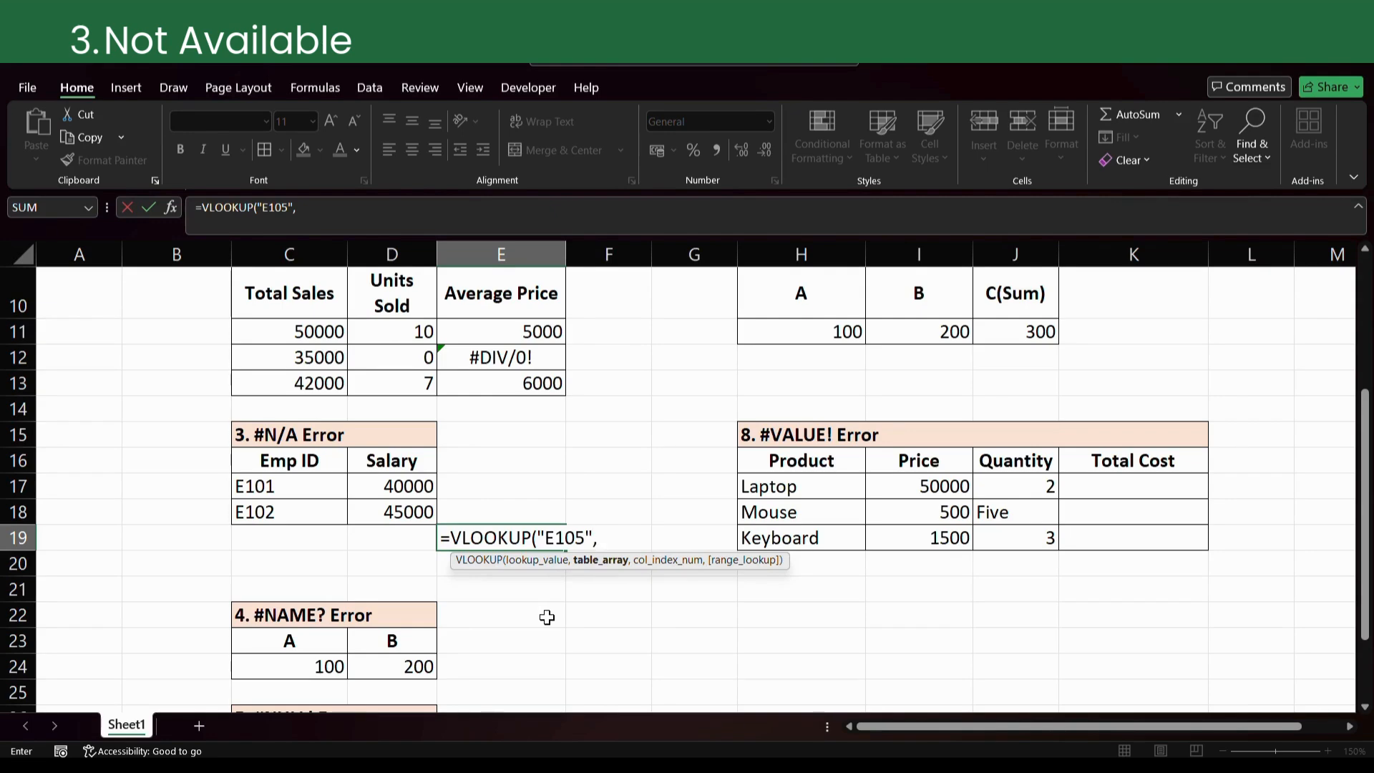
left_click_drag(288, 486, 384, 528)
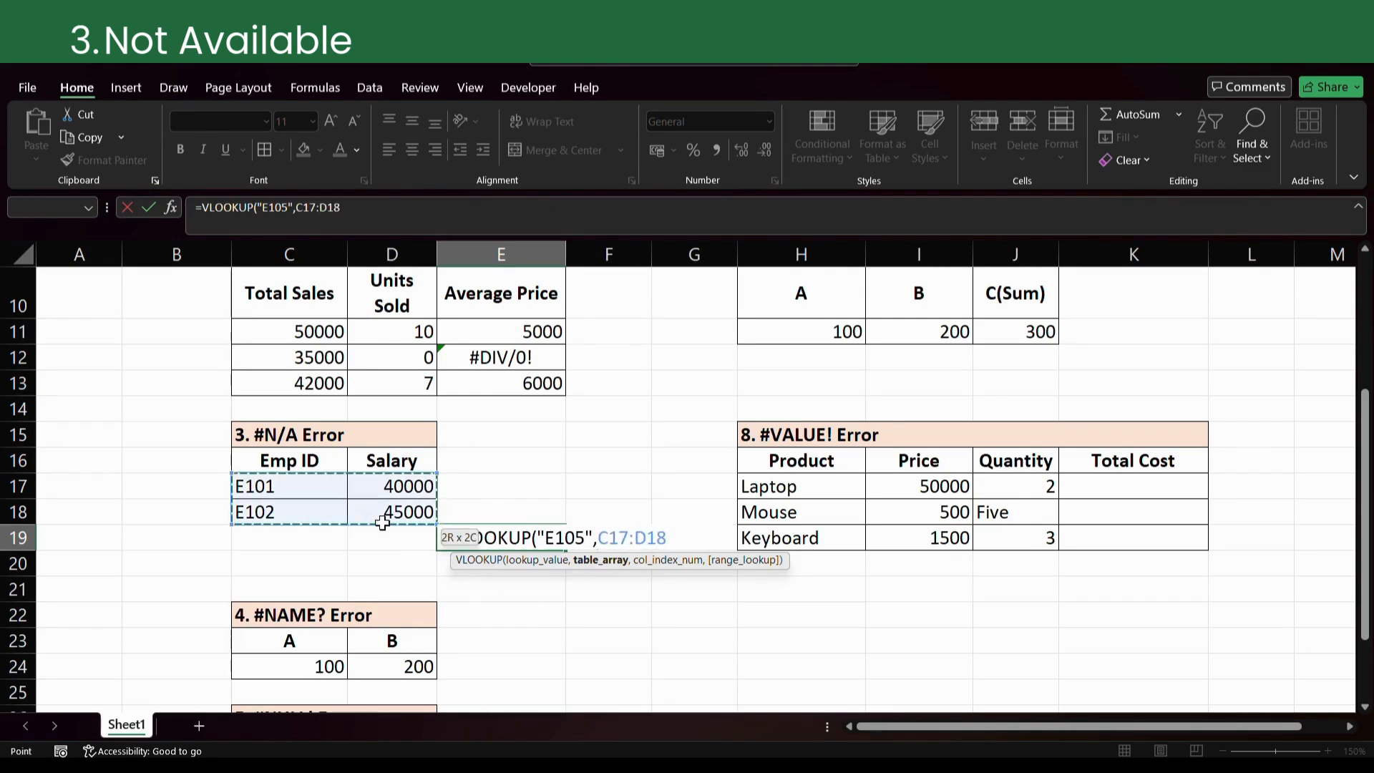
left_click_drag(290, 461, 387, 512)
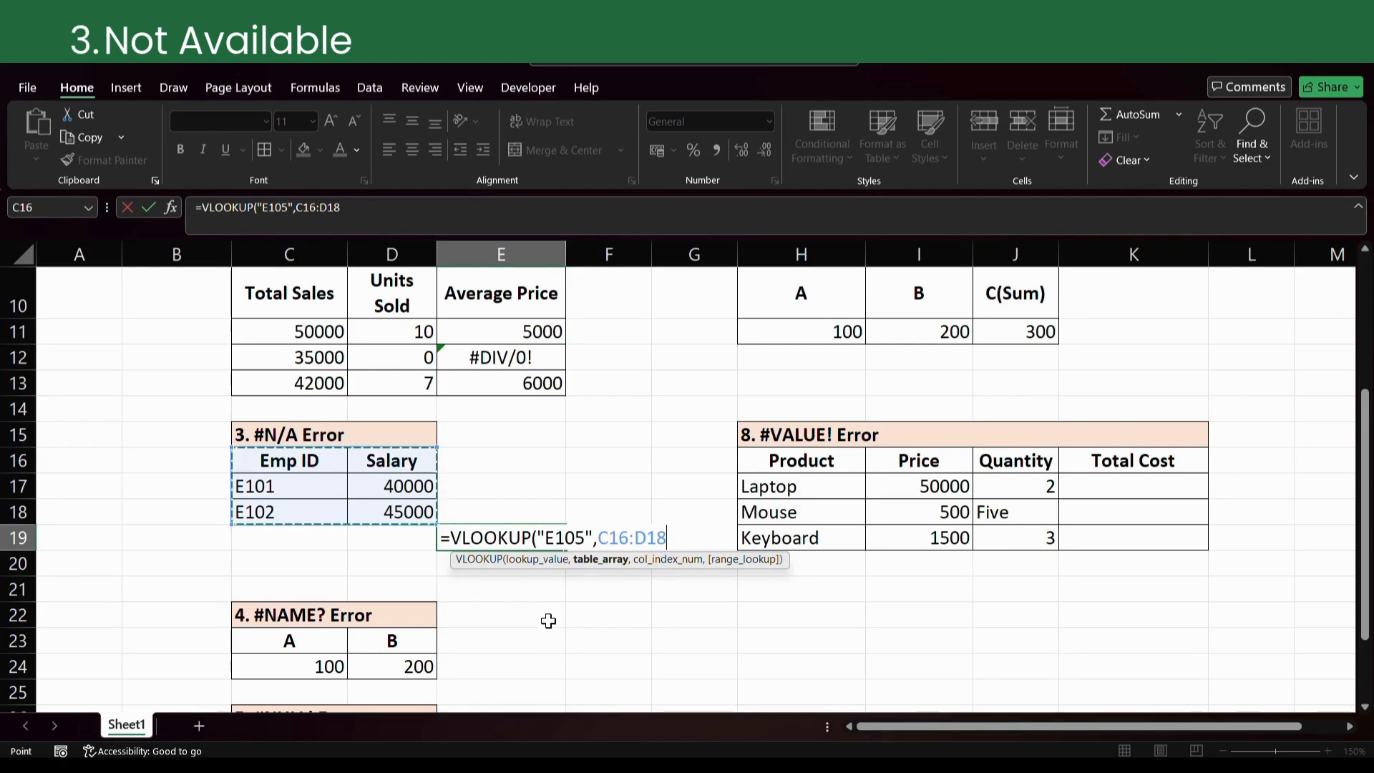
- Complete the VLOOKUP in E19 with column index 2 and range lookup 0 for an exact match
type(",")
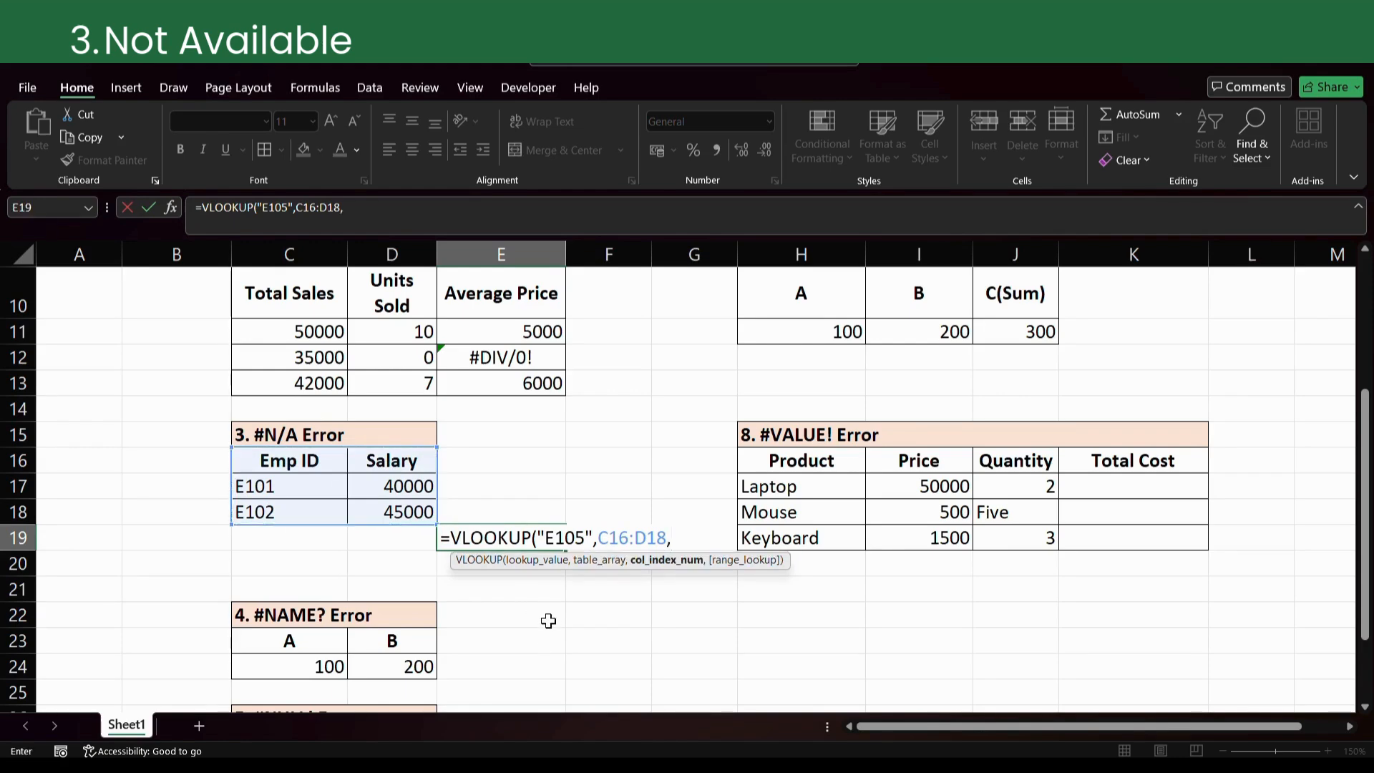
type("2,")
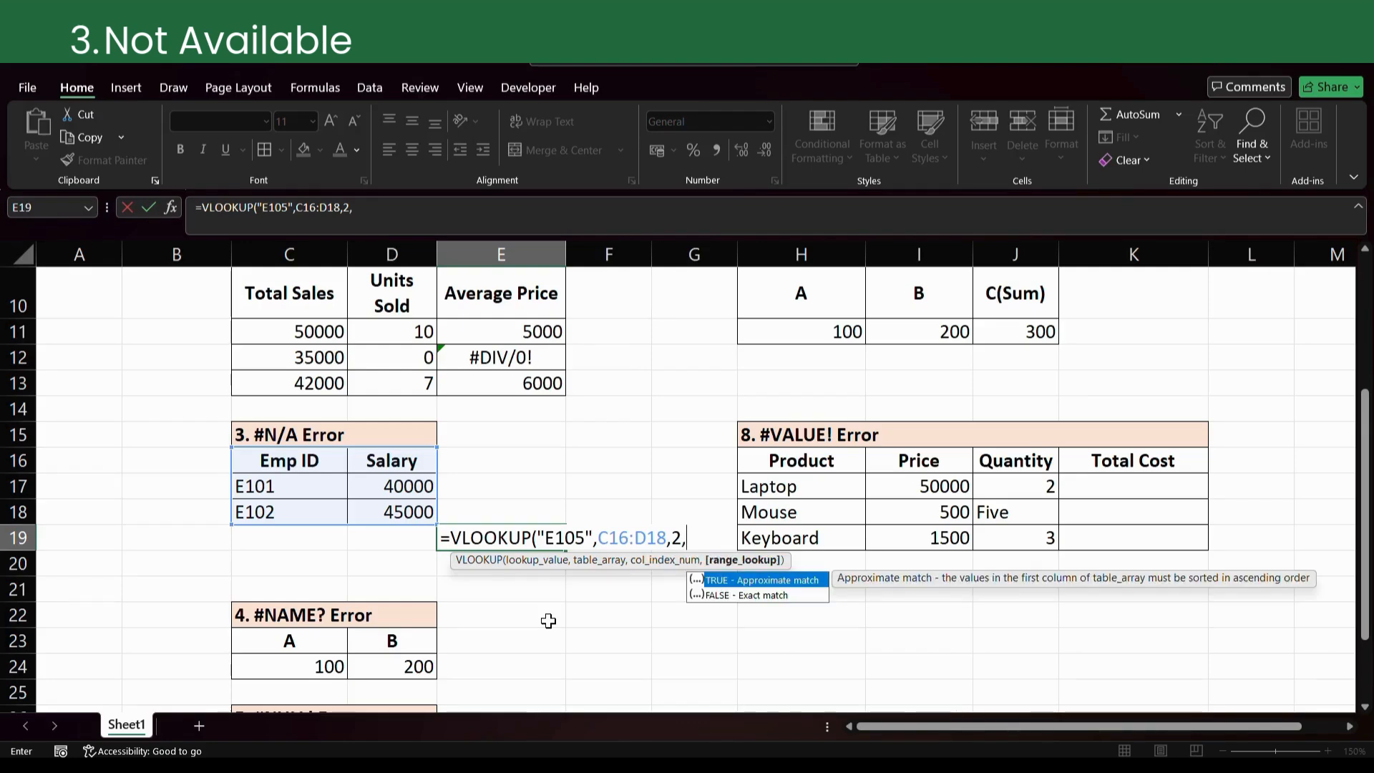
double_click(762, 581)
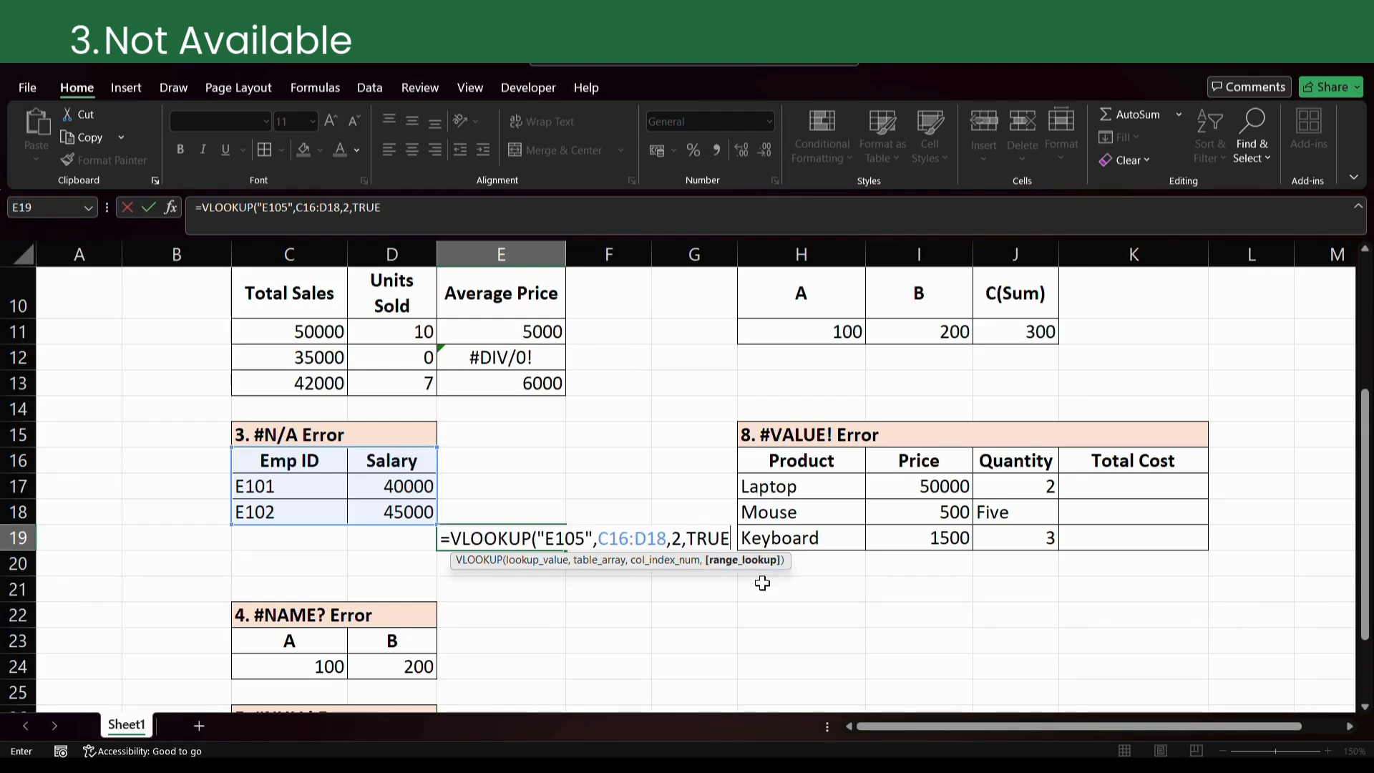
left_click(729, 566)
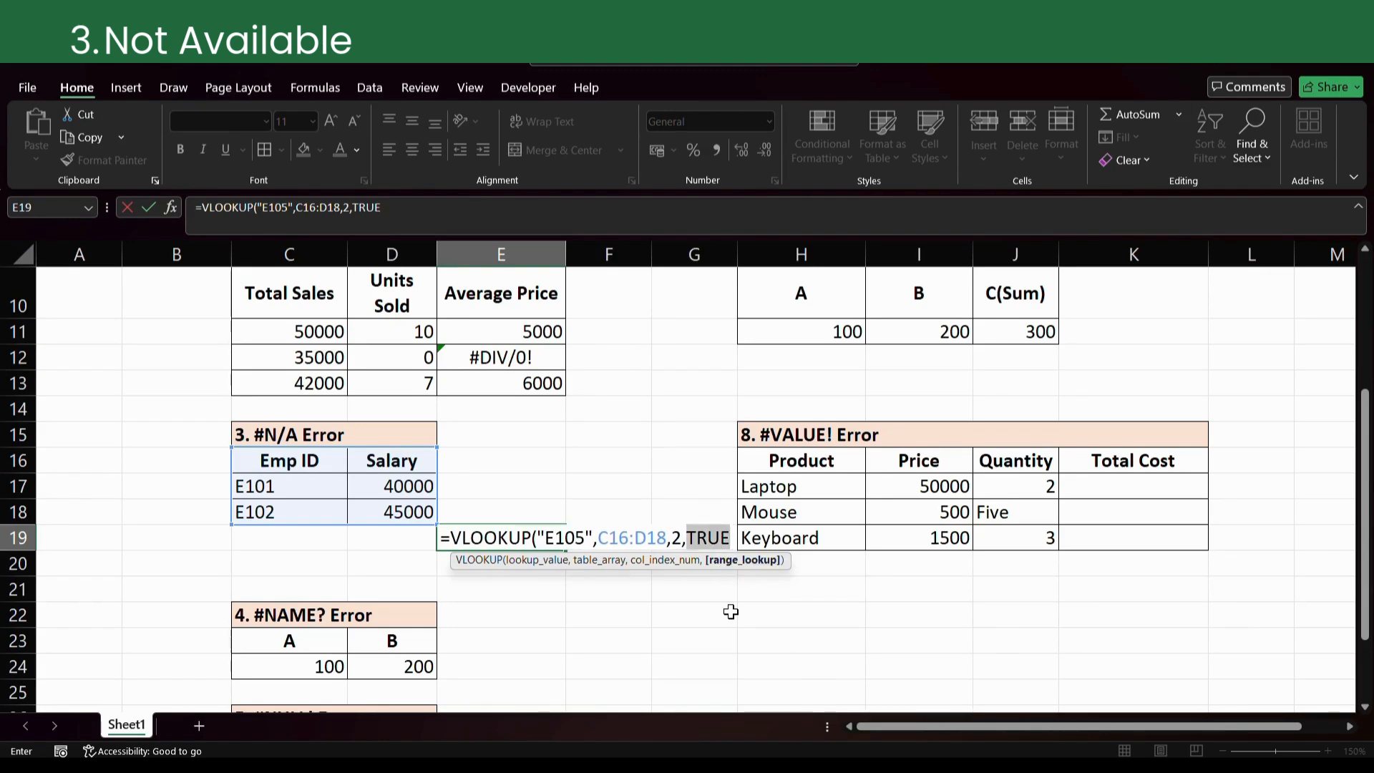
key("BackSpace")
type("0")
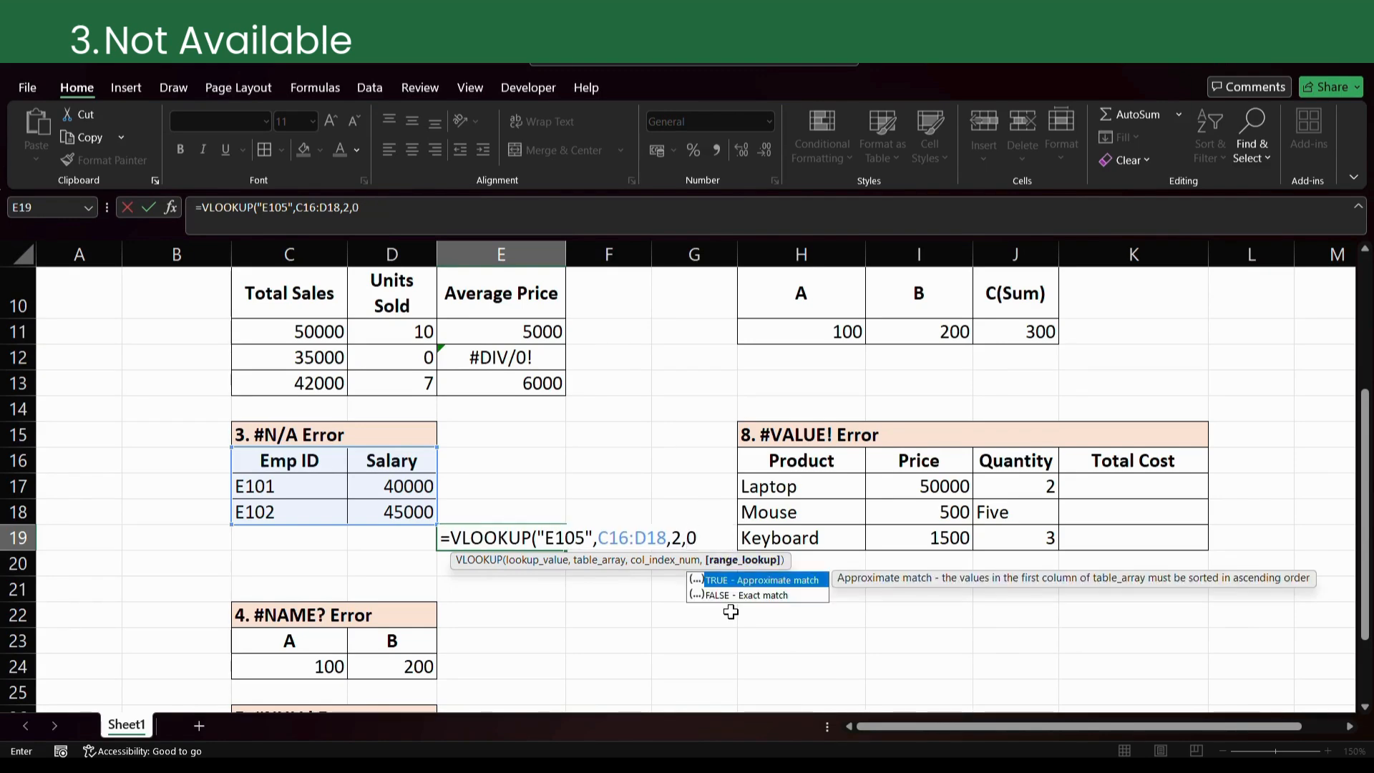
type(")")
key("Return")
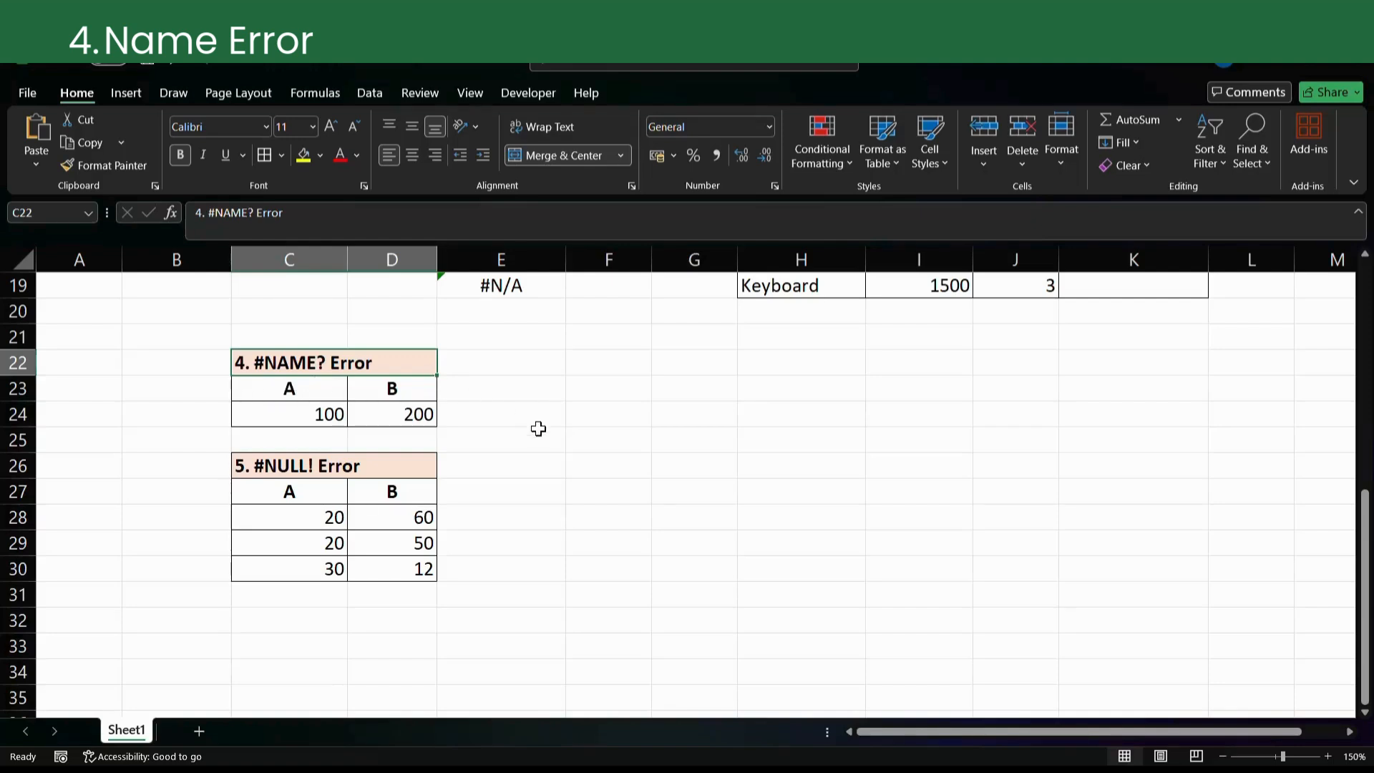
- Enter the deliberately misspelled formula =SUMM(C24+D24) in E24, beside the #NAME? Error table
left_click(515, 411)
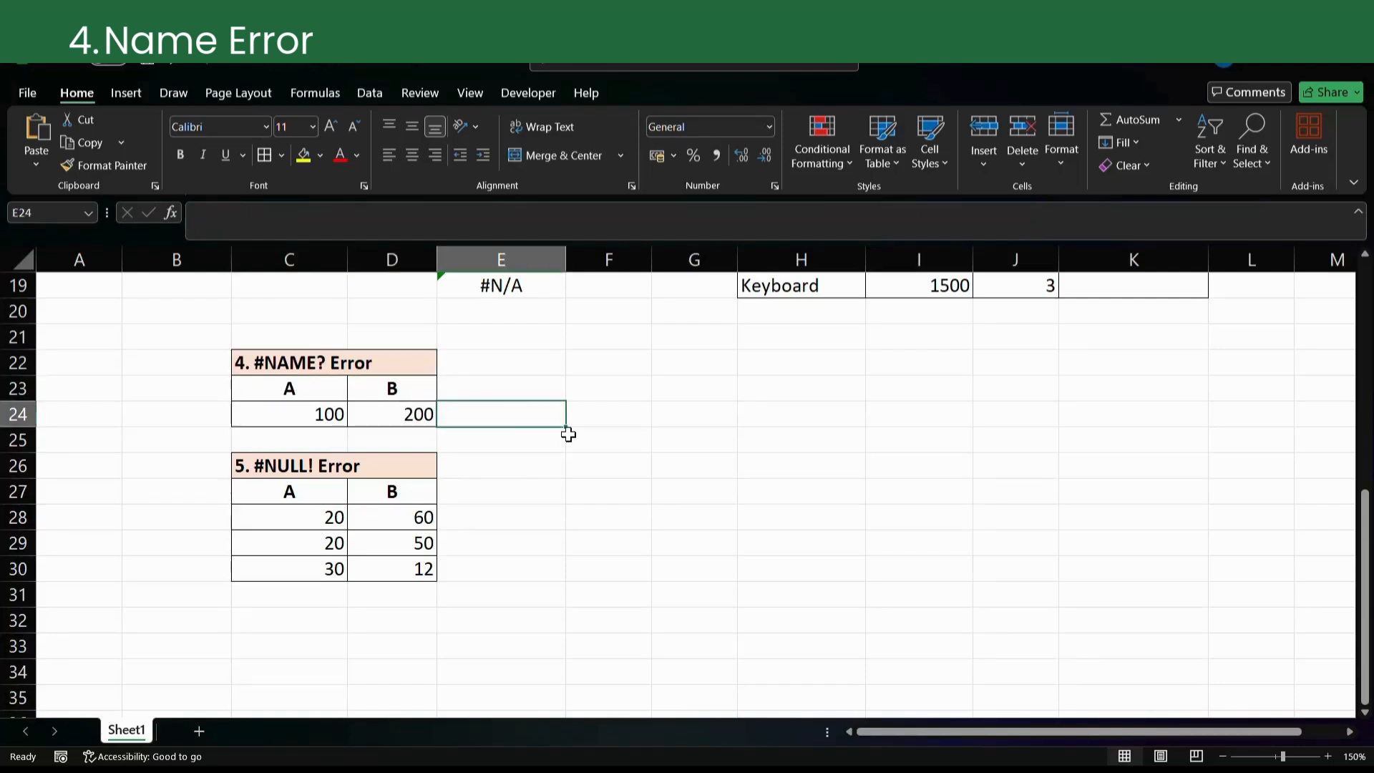
type("=")
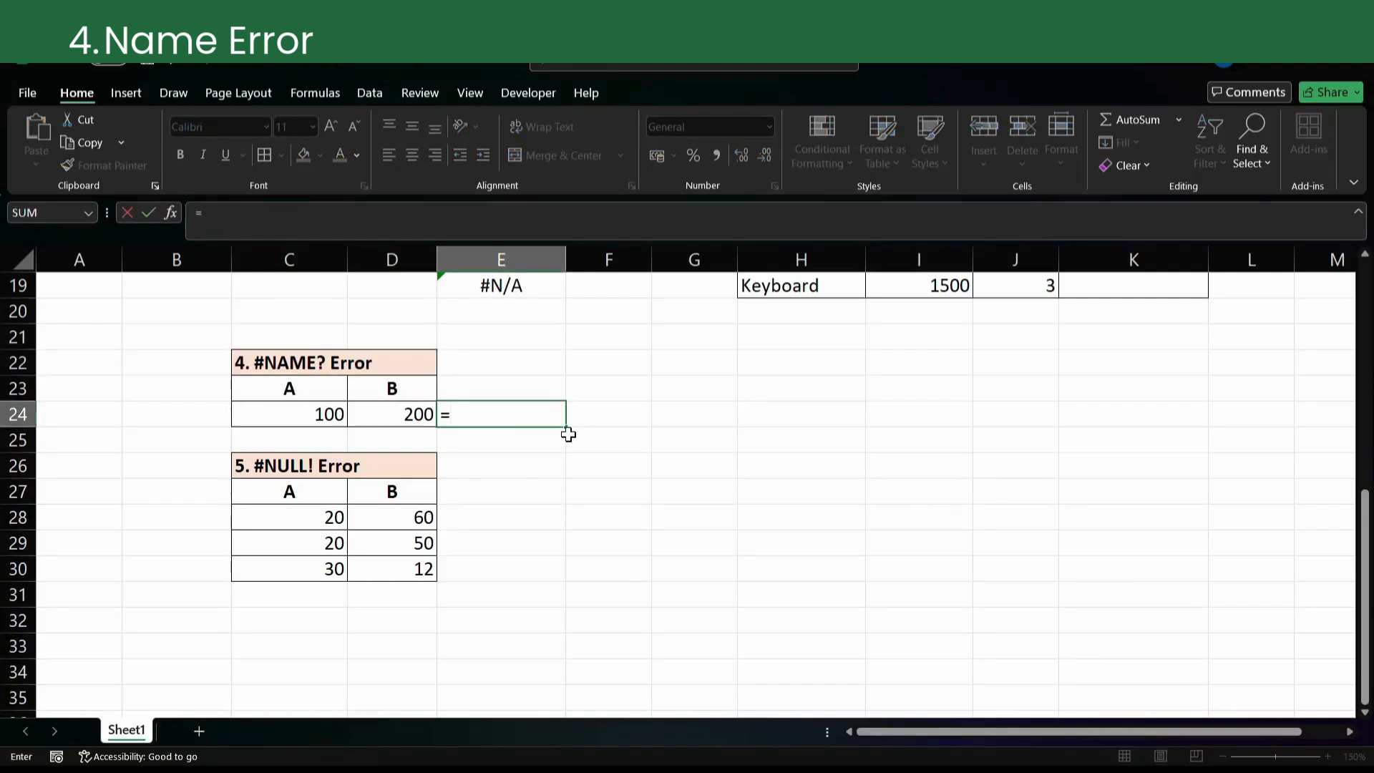
type("SUM")
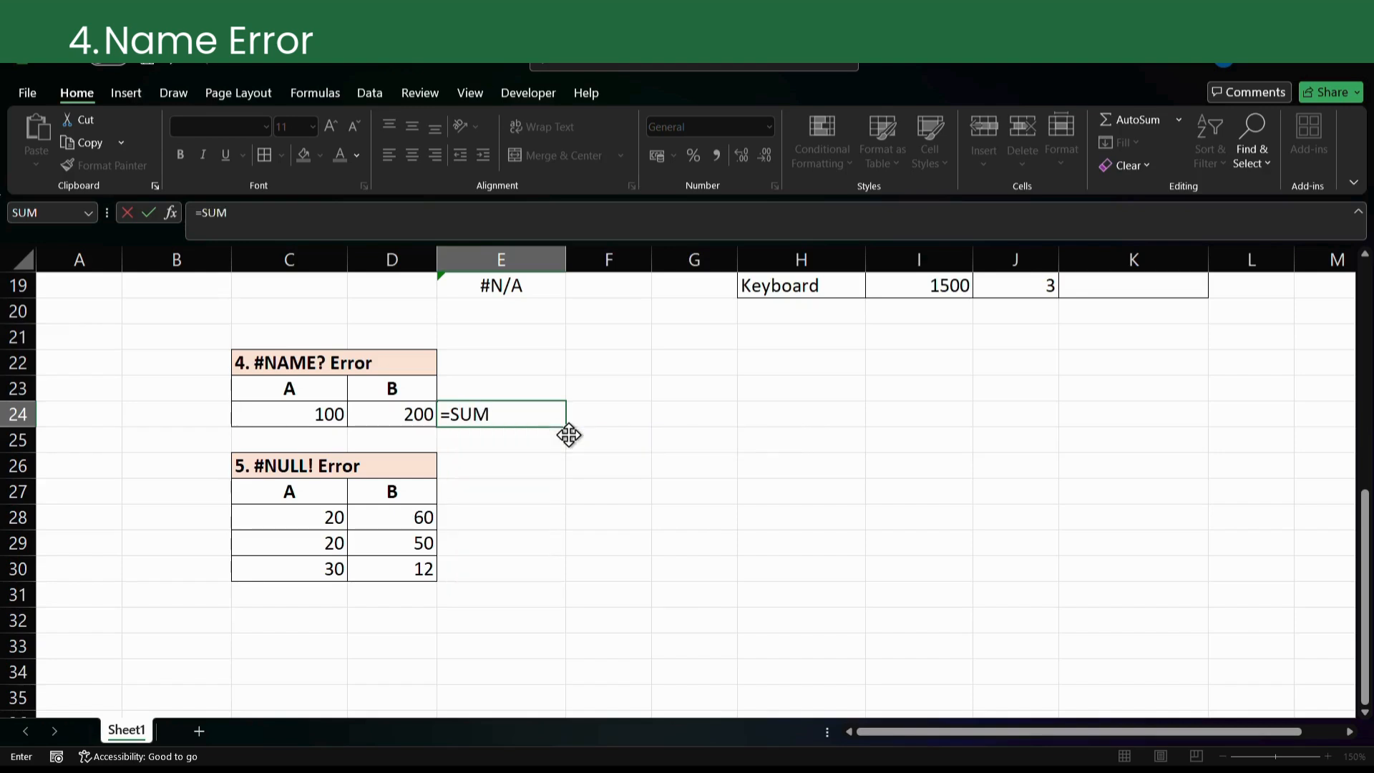
type("M(")
left_click(324, 416)
type("+")
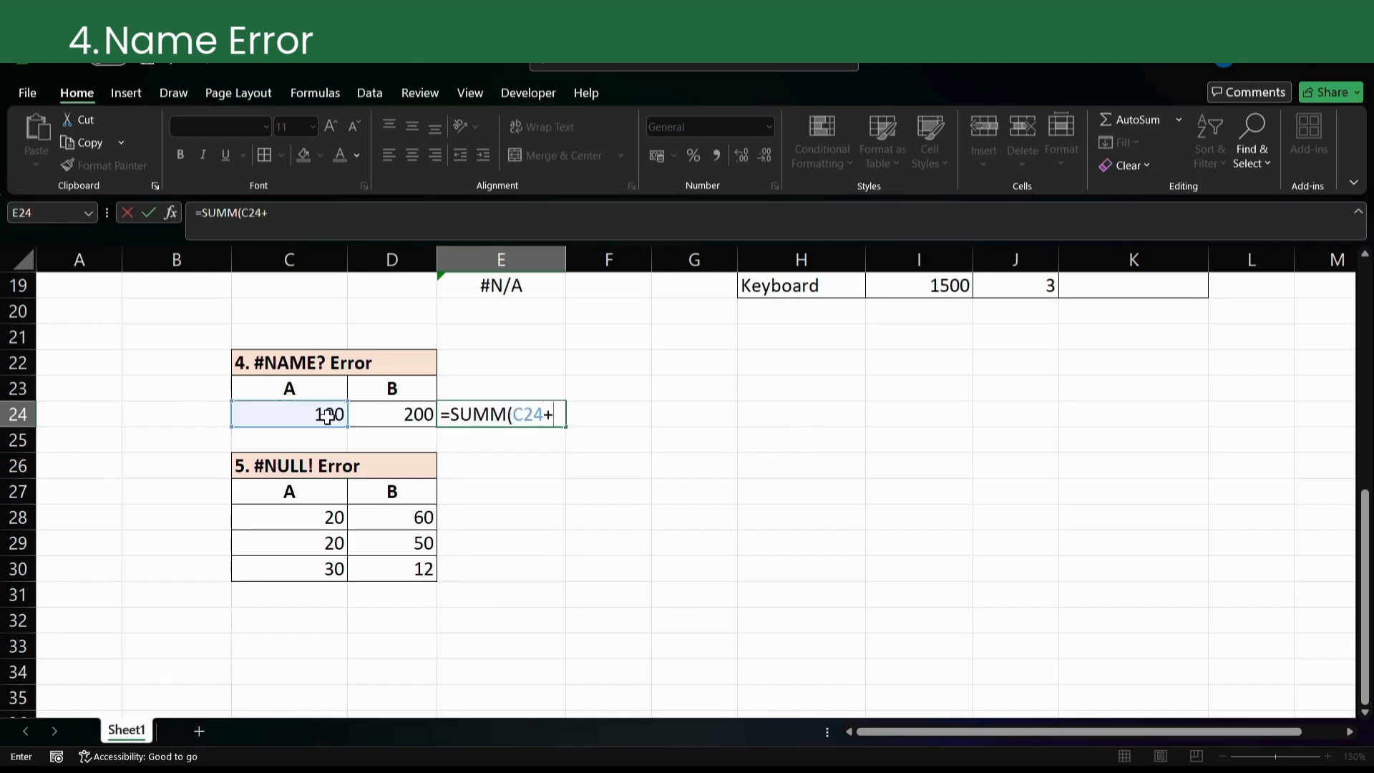
left_click(386, 414)
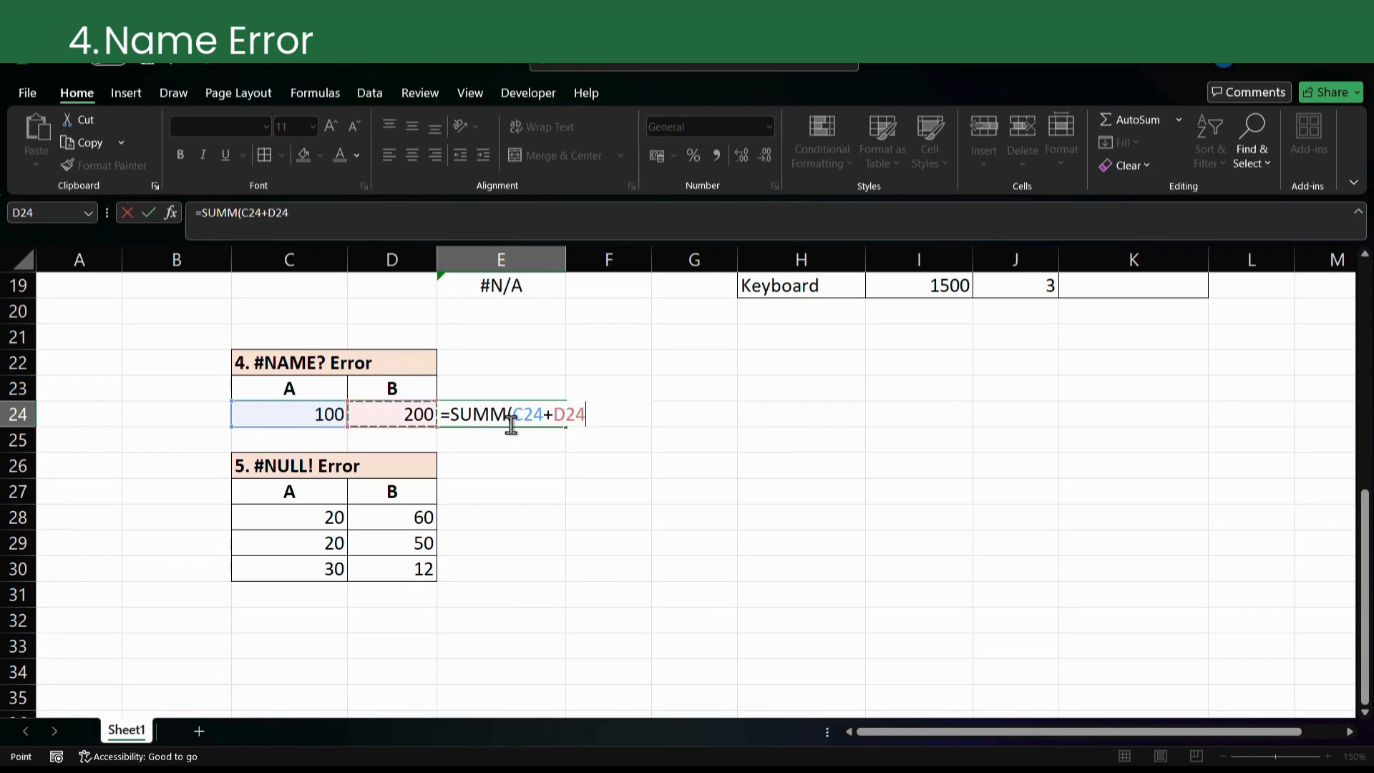
type(")")
key("Return")
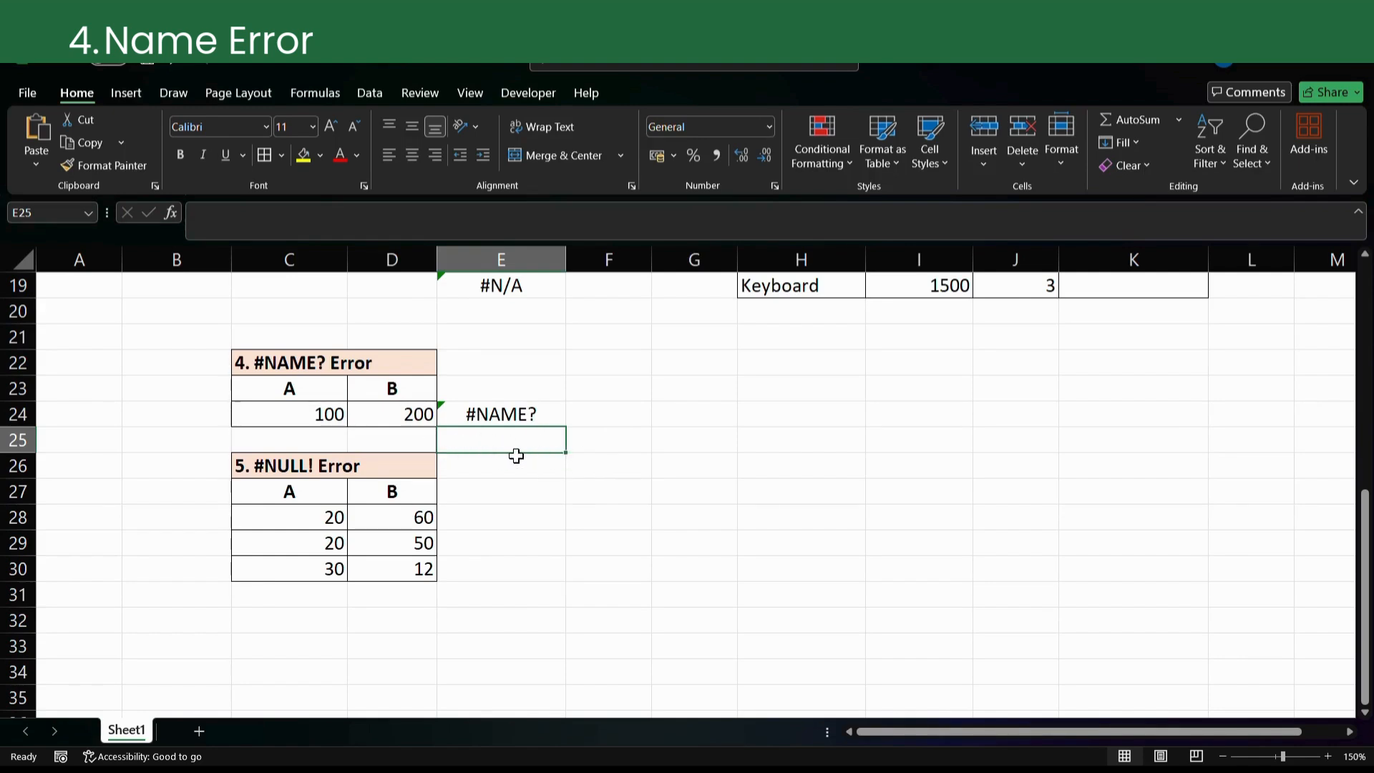
- Correct the misspelled function name in E24 so the formula reads =SUM(C24+D24)
double_click(506, 415)
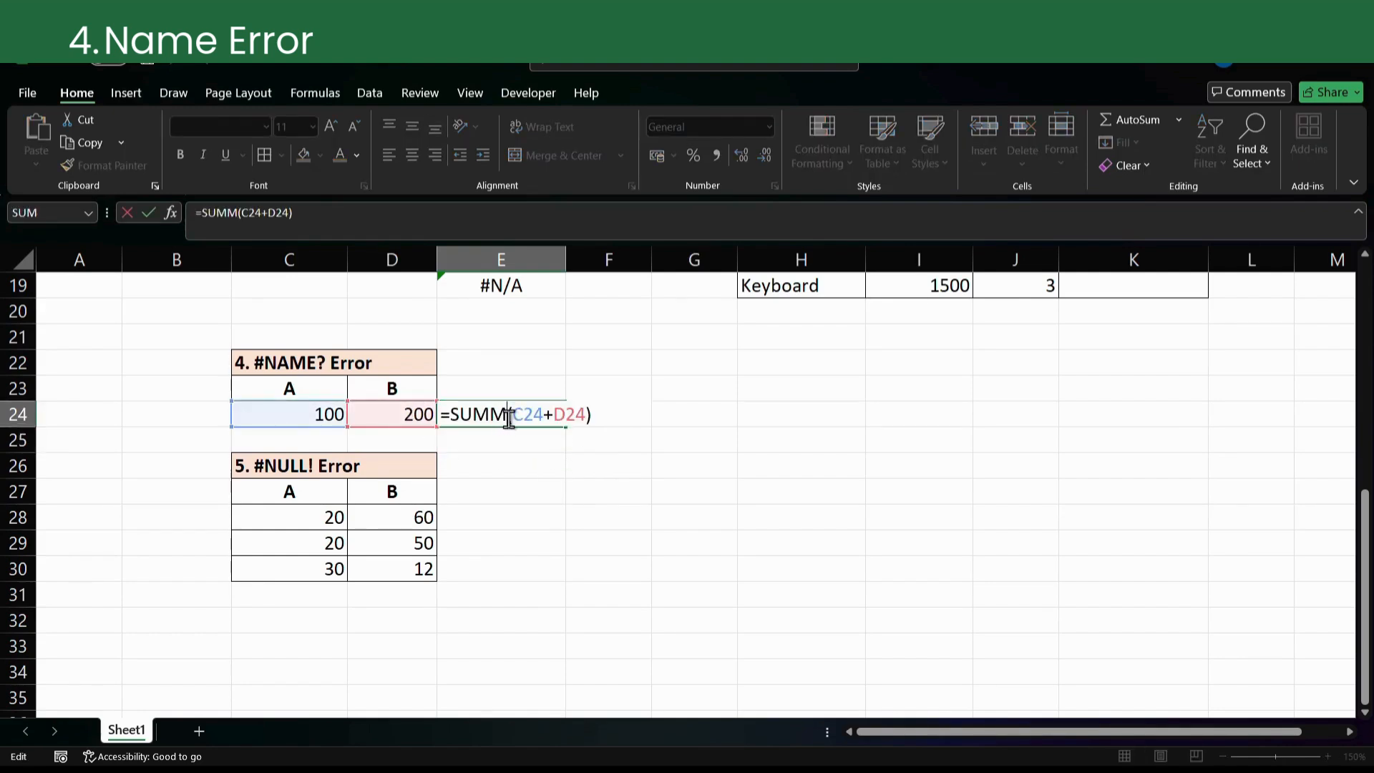
key("BackSpace")
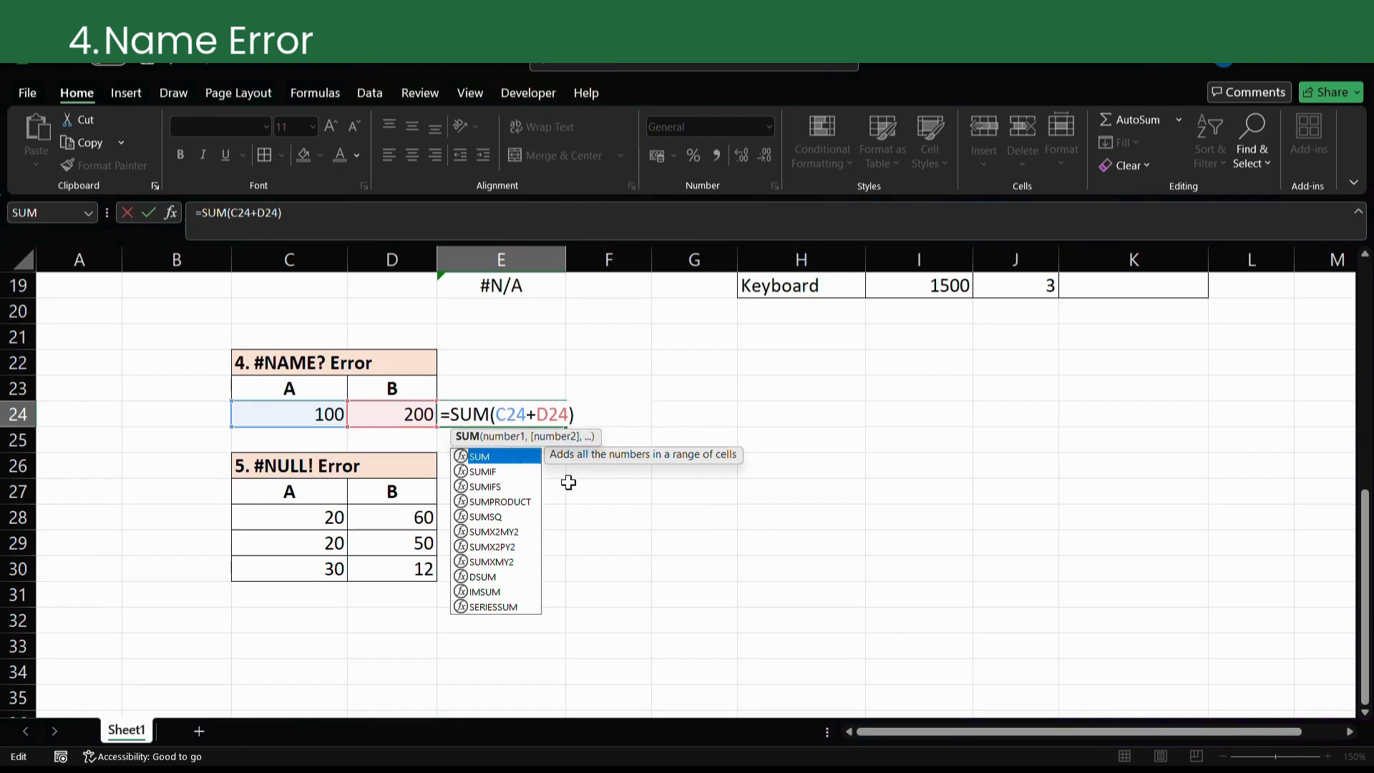
key("Return")
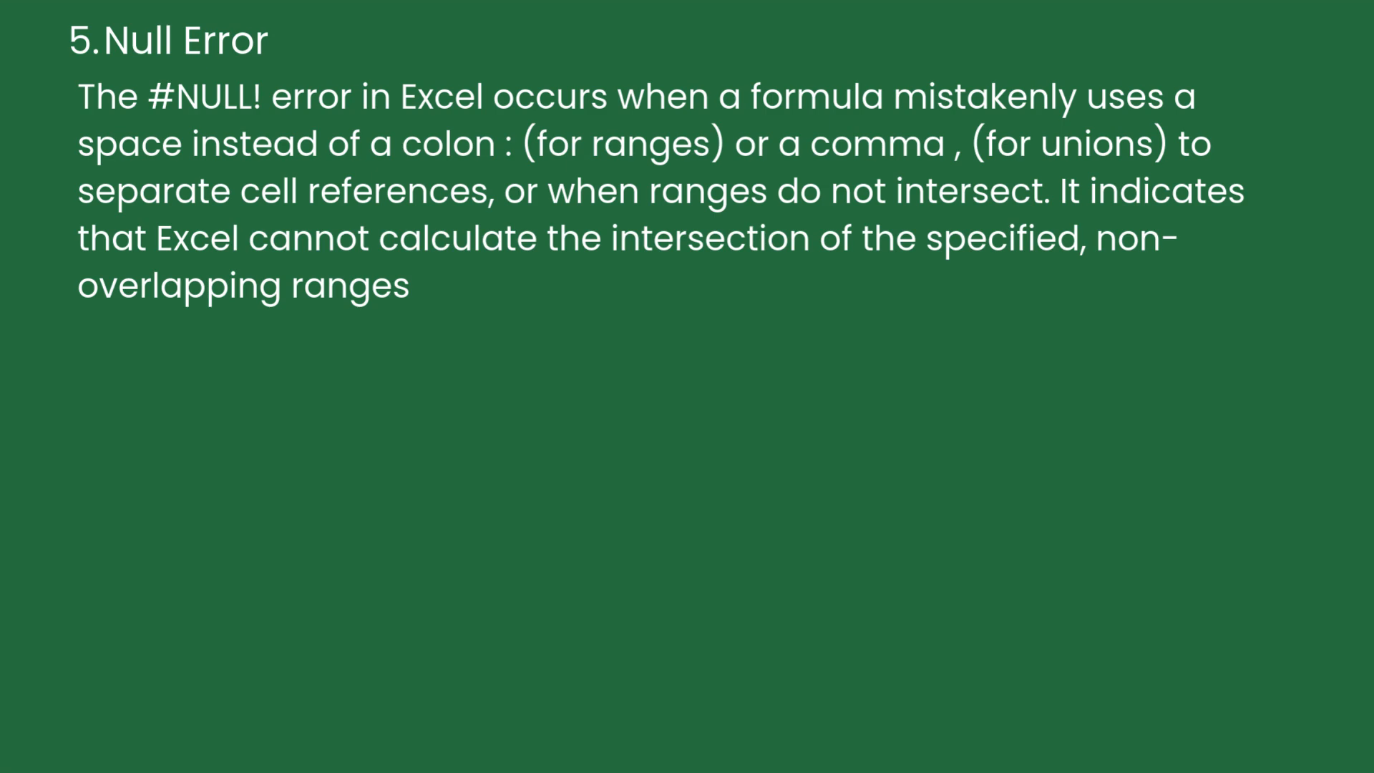
- Enter the deliberately faulty formula =SUM(C28:C30 D28:D30) in E31, with a space between the two ranges of the #NULL! Error table
left_click(496, 627)
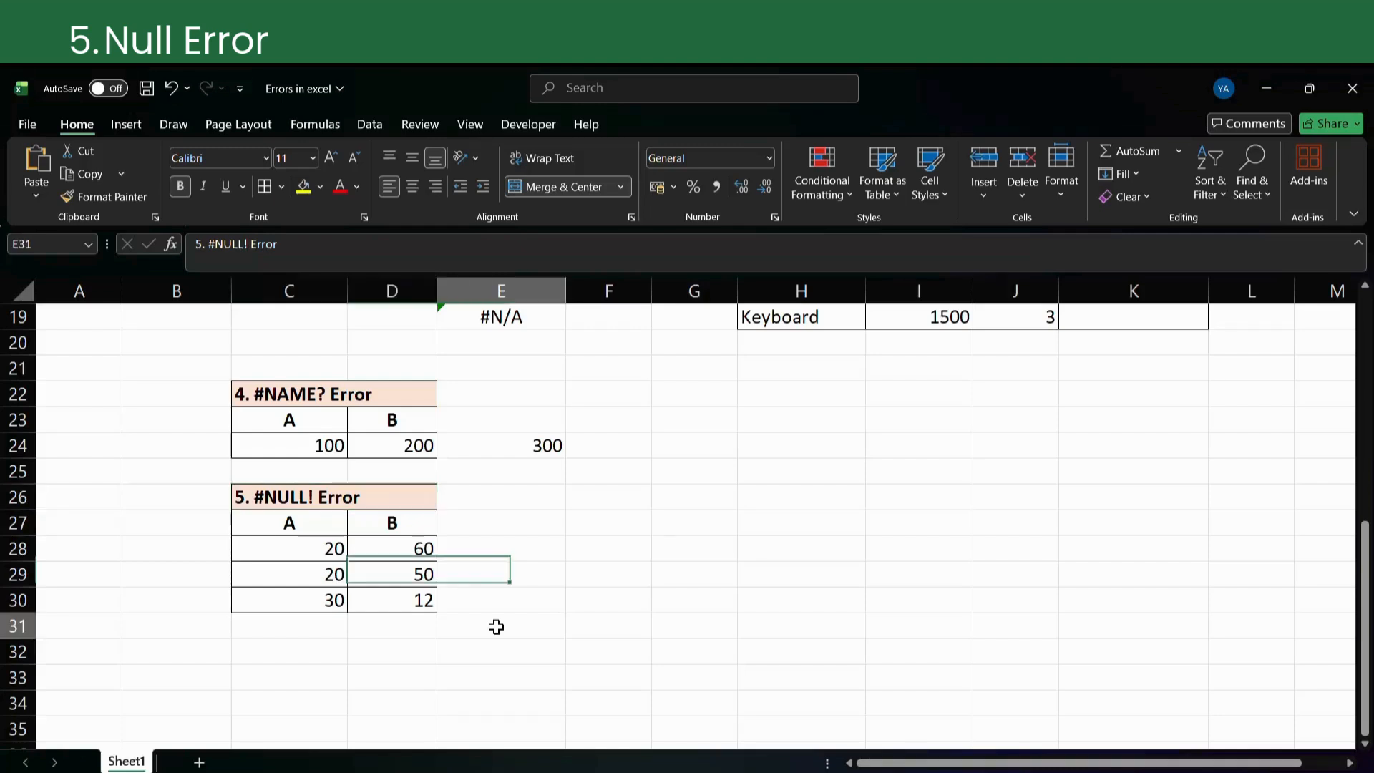
type("=")
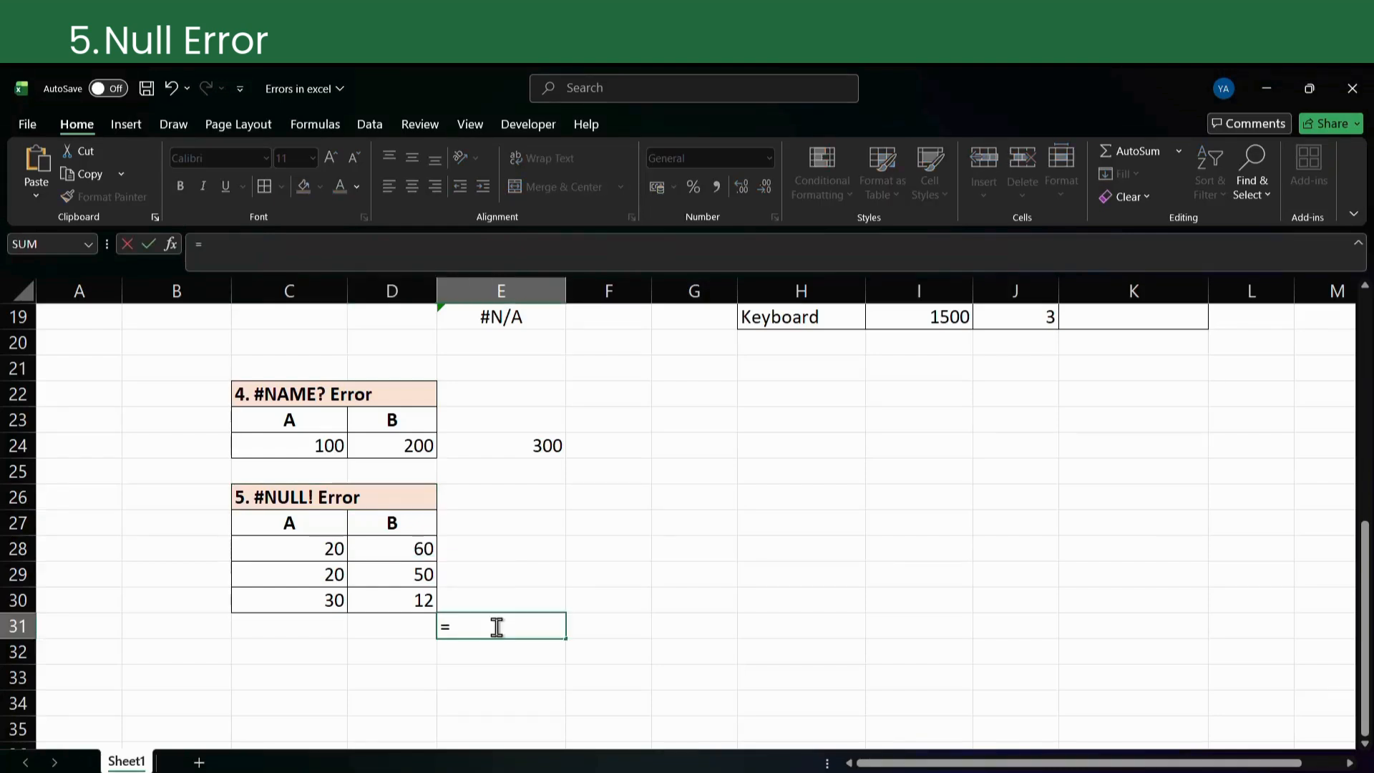
type("SUM")
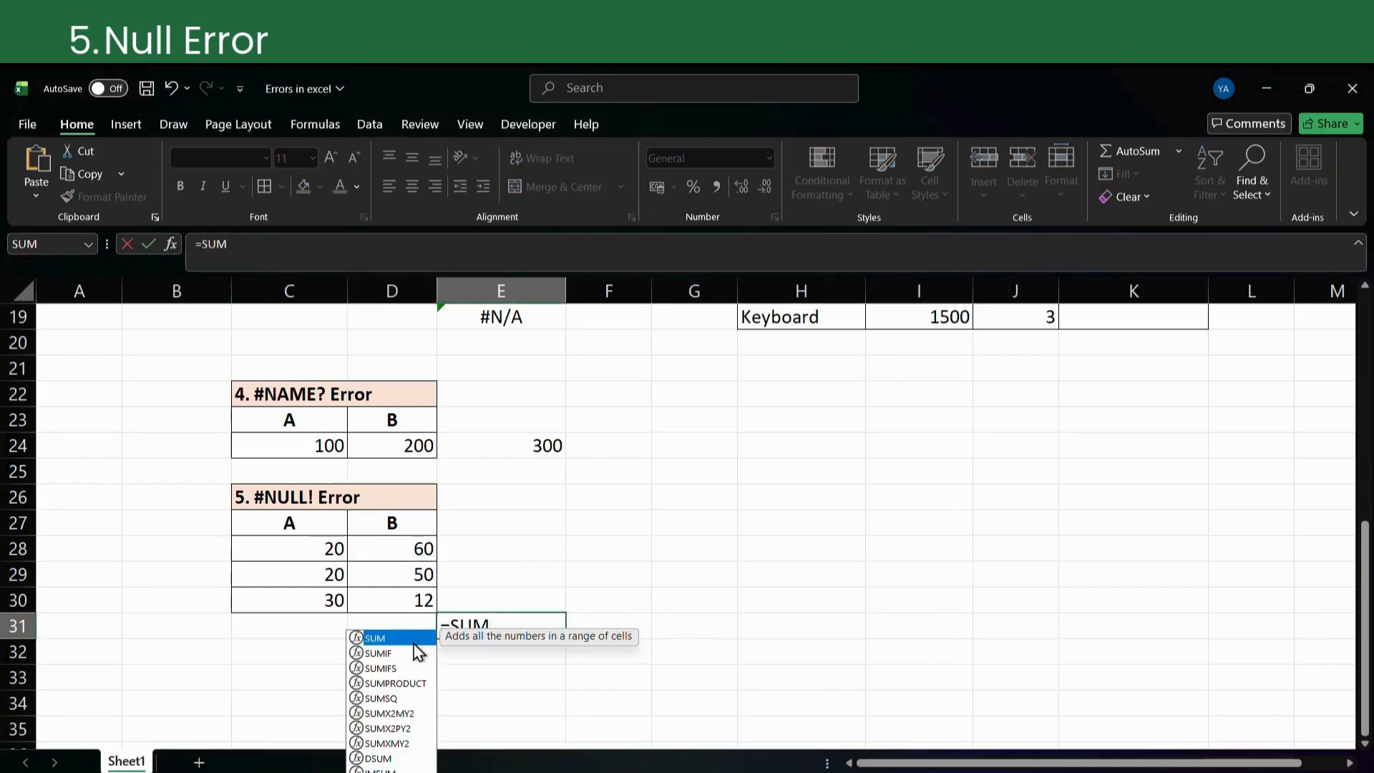
type("(")
left_click(320, 545)
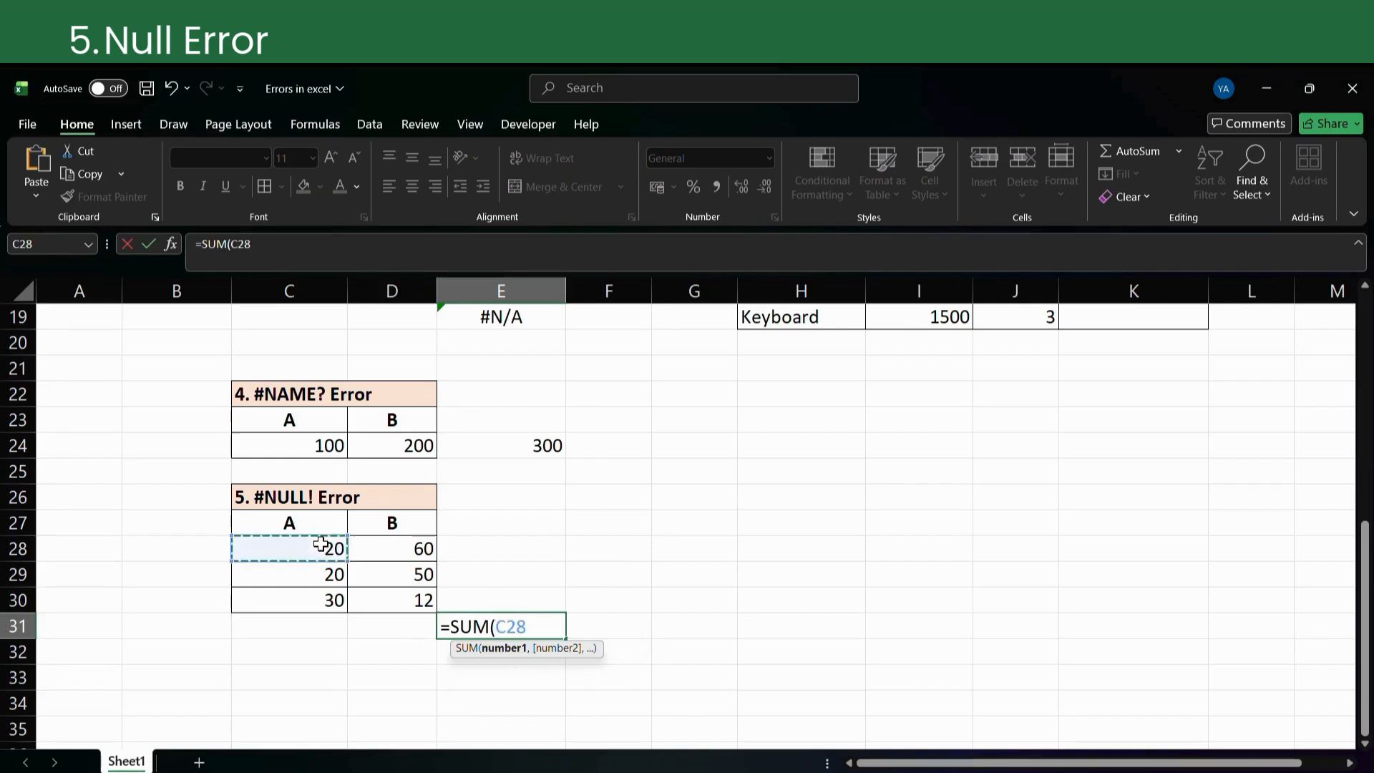
left_click_drag(321, 545, 250, 595)
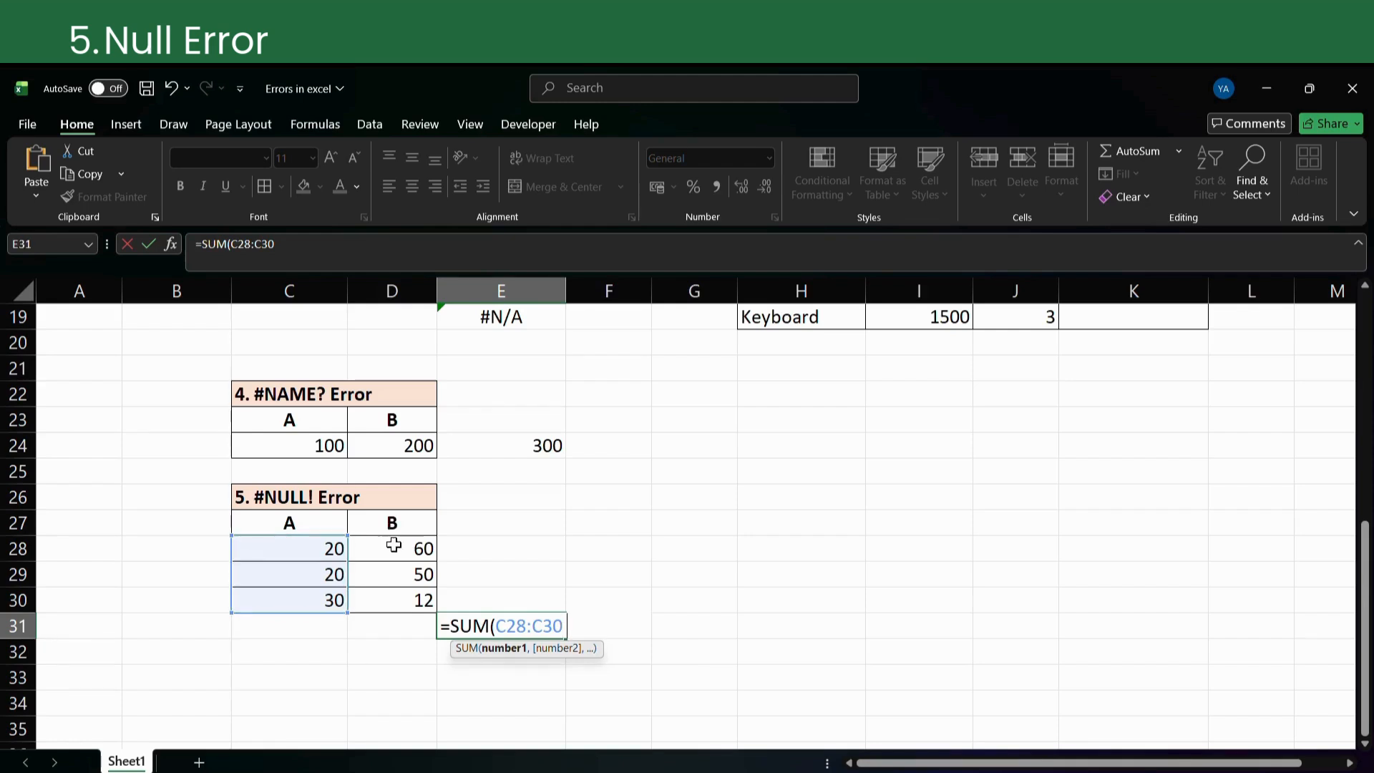
left_click_drag(393, 545, 393, 601)
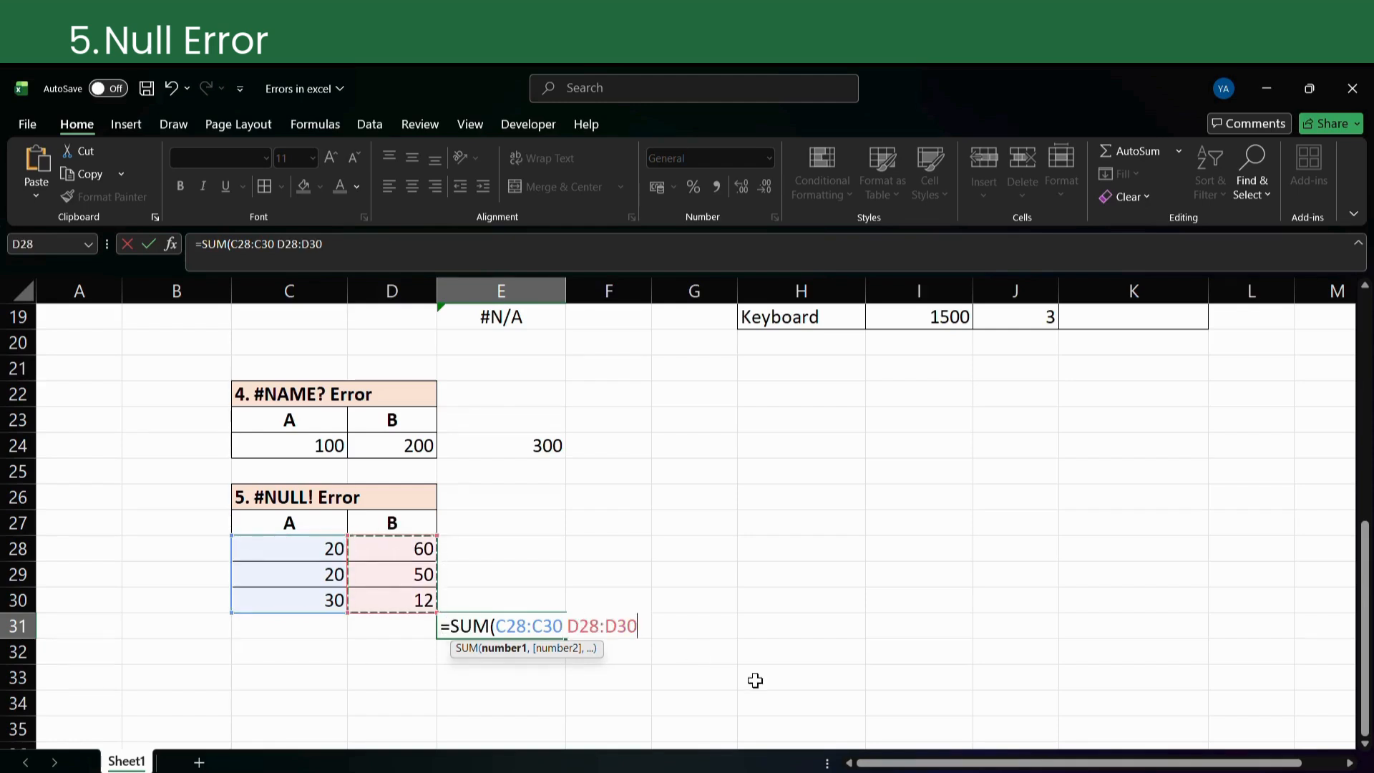
type(")")
key("Return")
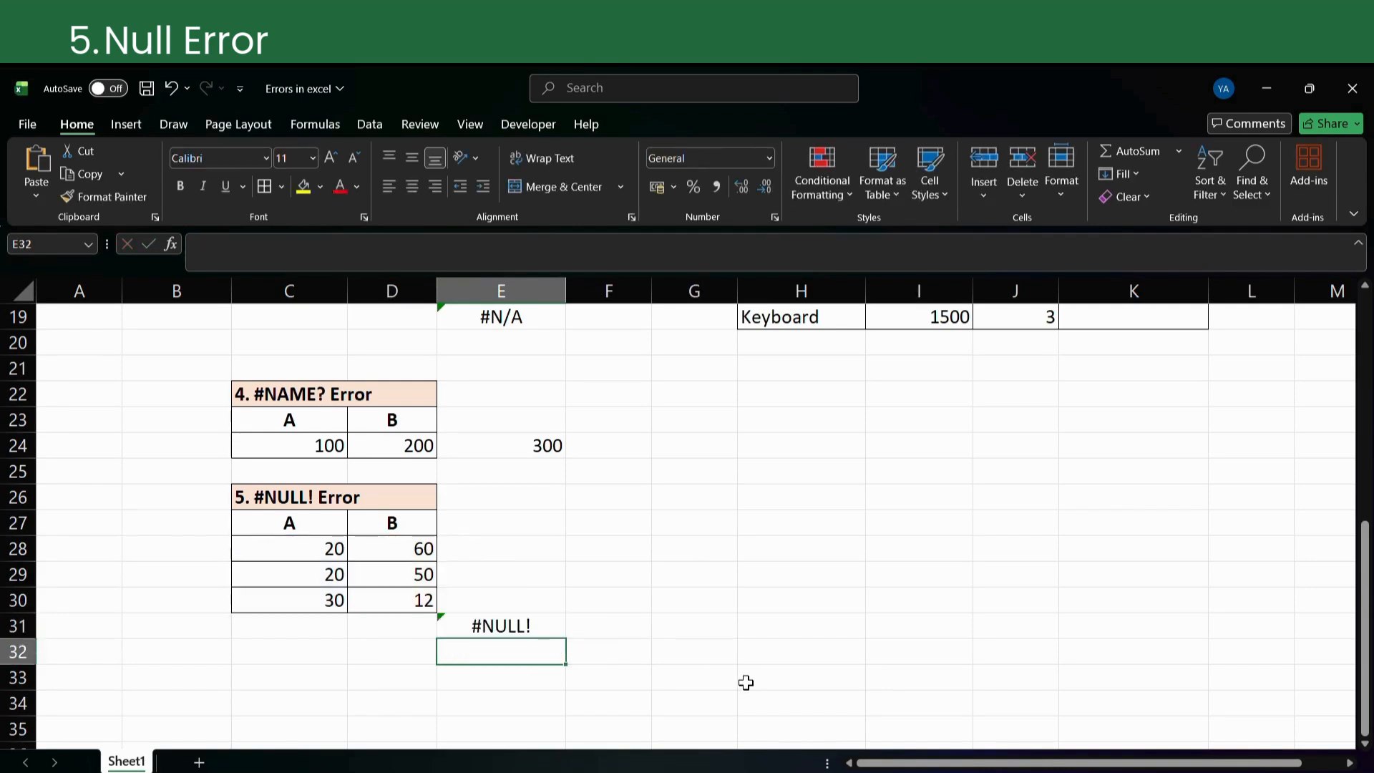
- Replace the space between the ranges in E31 with a comma so the formula reads =SUM(C28:C30,D28:D30)
double_click(507, 627)
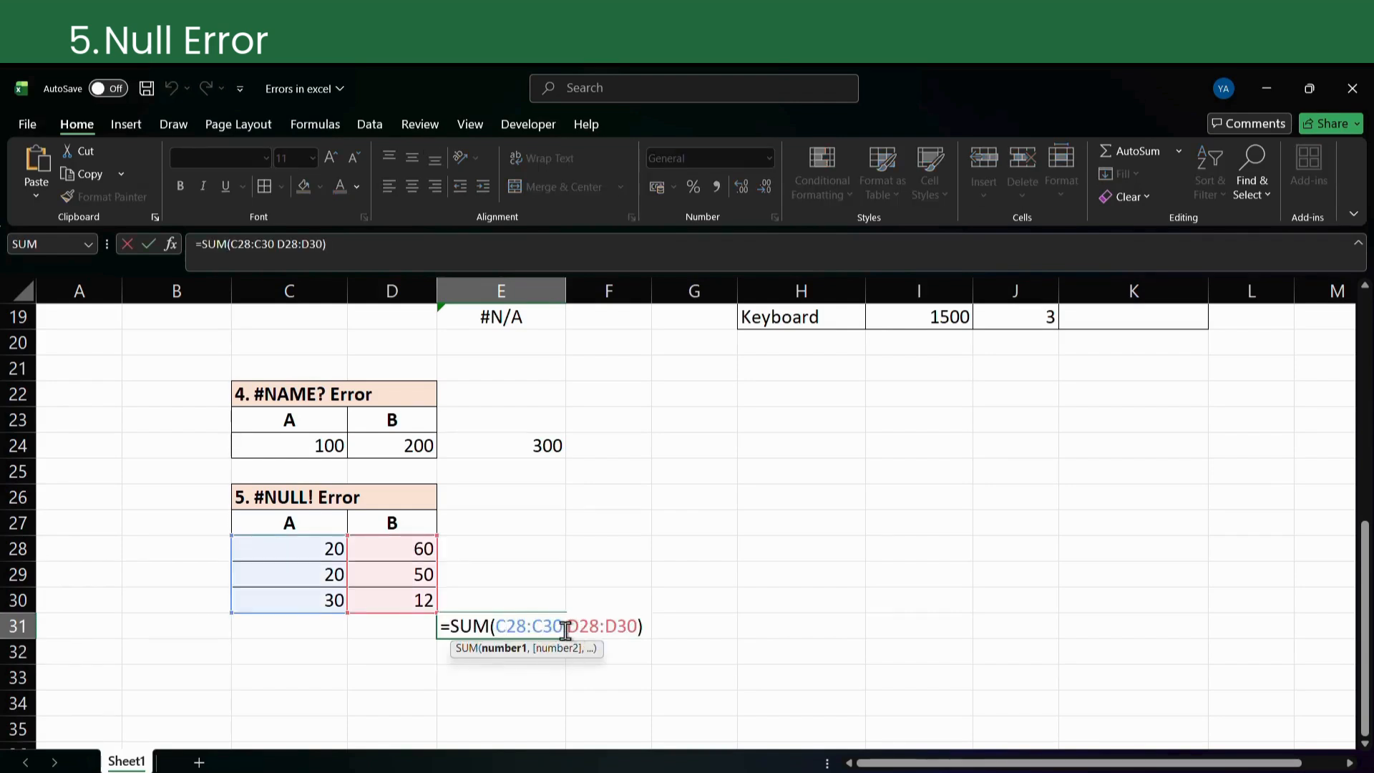
key("BackSpace")
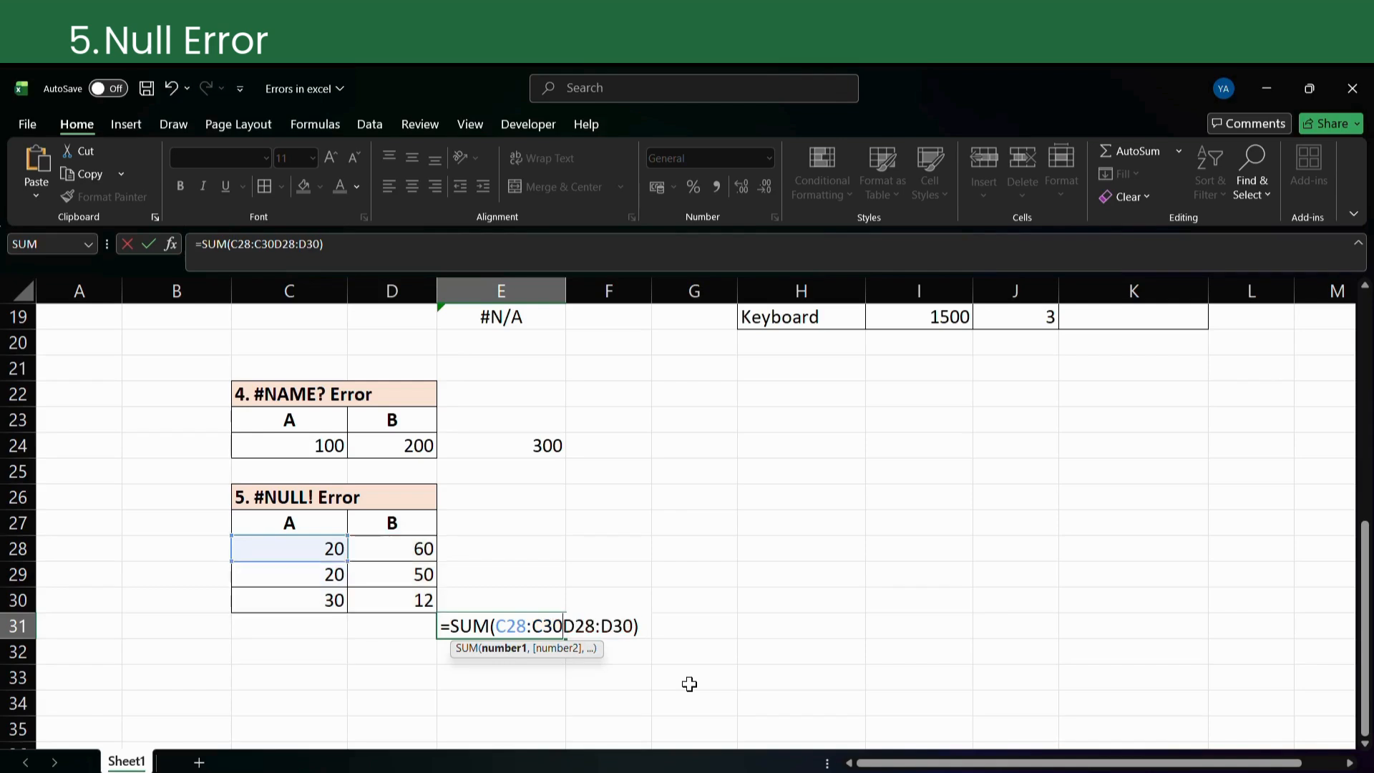
type(",")
key("Return")
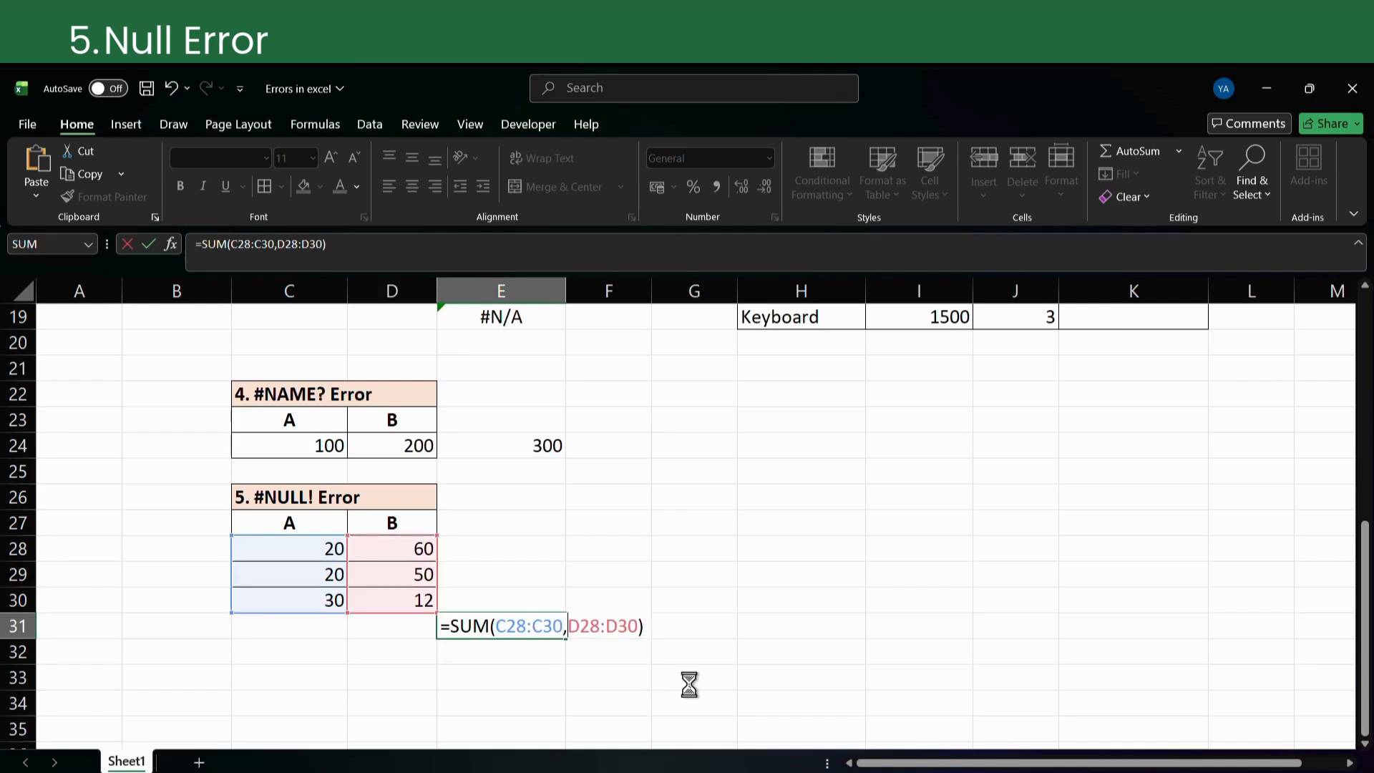